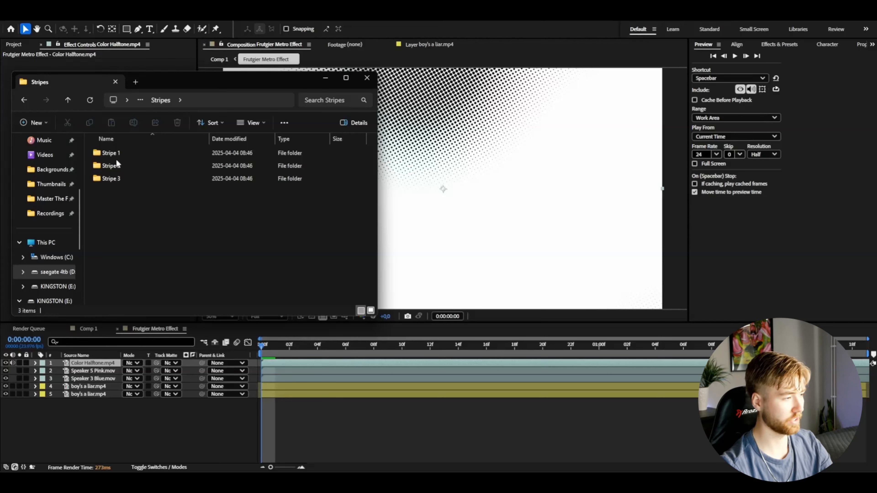
Add the Pink Stripe 1 and Green Note 2 clips from the texture folders to the Frutiger Metro composition as new top layers.
{"action": "double_click", "coordinate": [114, 166]}
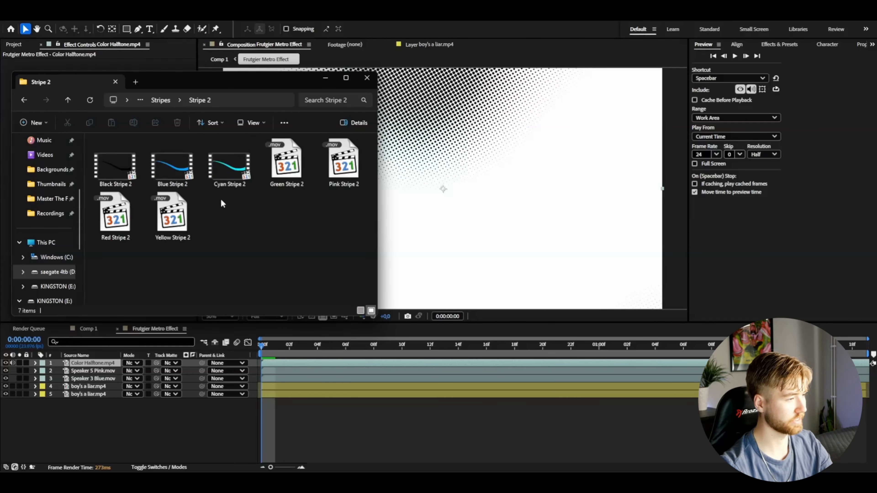
{"action": "key", "text": "alt+Left"}
{"action": "double_click", "coordinate": [142, 150]}
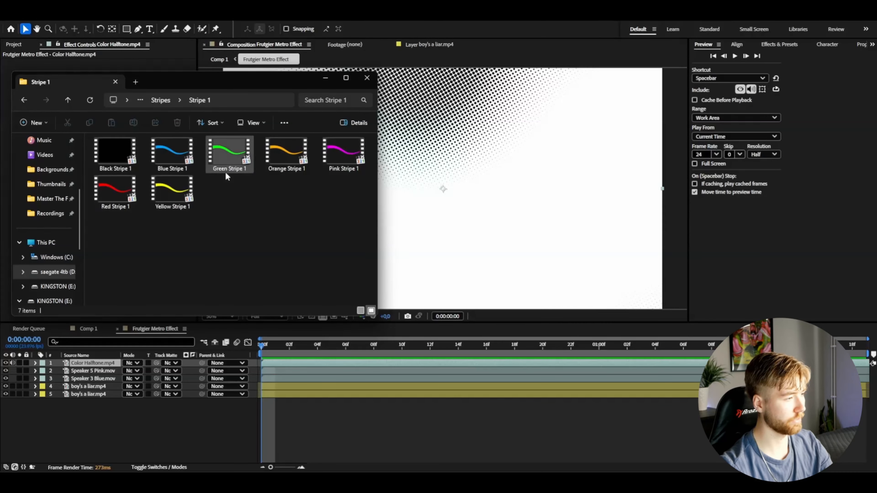
{"action": "left_click_drag", "start_coordinate": [344, 152], "coordinate": [180, 417]}
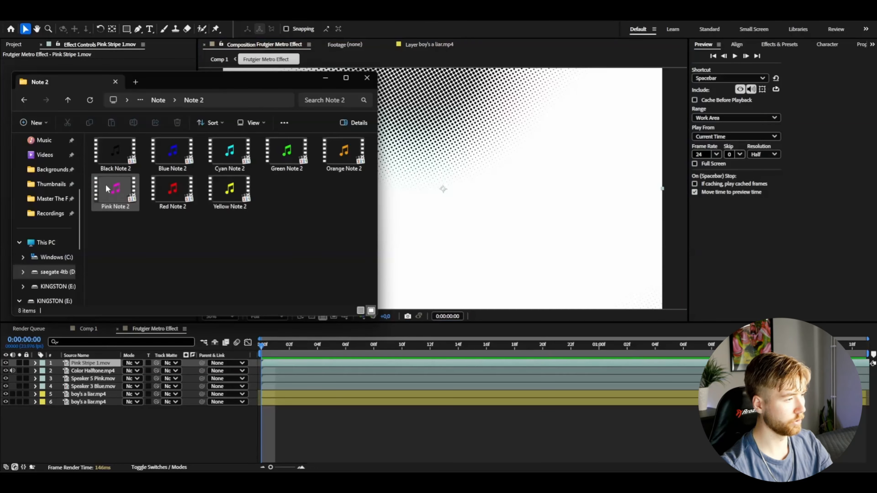
{"action": "left_click_drag", "start_coordinate": [287, 155], "coordinate": [166, 434]}
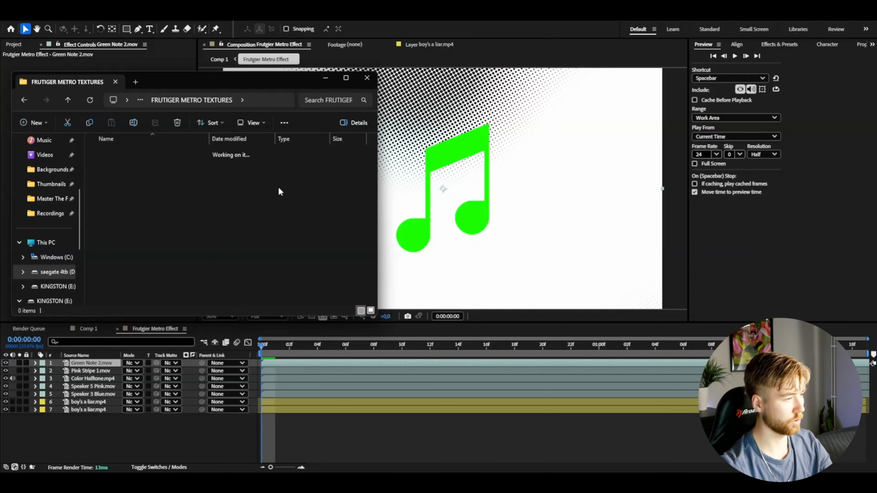
Add the Color Splash 1 Black and Color Splash 5 Purple clips from the Color Splashes folder as new top layers.
{"action": "double_click", "coordinate": [245, 166]}
{"action": "double_click", "coordinate": [130, 167]}
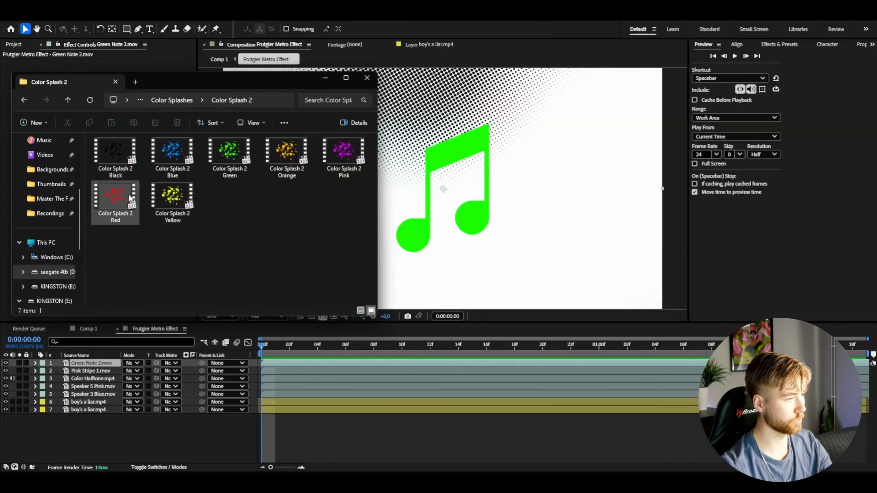
{"action": "left_click_drag", "start_coordinate": [115, 152], "coordinate": [246, 428]}
{"action": "key", "text": "alt+Tab"}
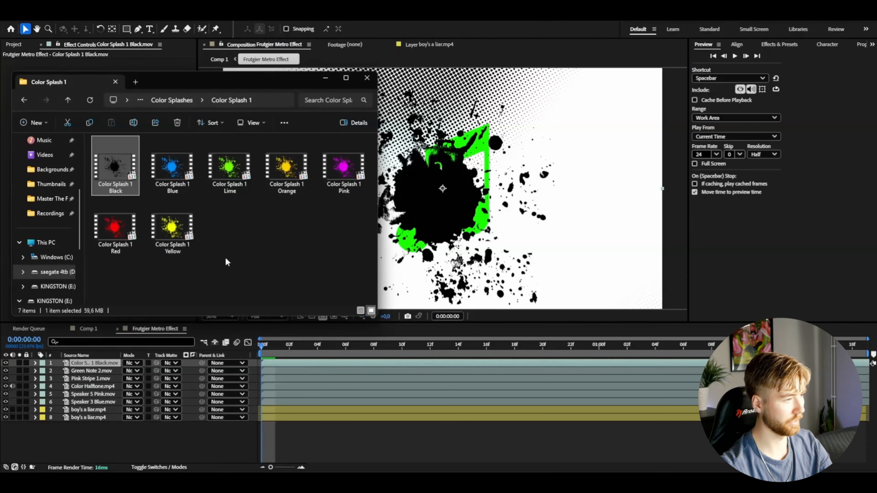
{"action": "left_click", "coordinate": [174, 100]}
{"action": "double_click", "coordinate": [117, 198]}
{"action": "left_click_drag", "start_coordinate": [343, 156], "coordinate": [194, 422]}
{"action": "key", "text": "alt+Tab"}
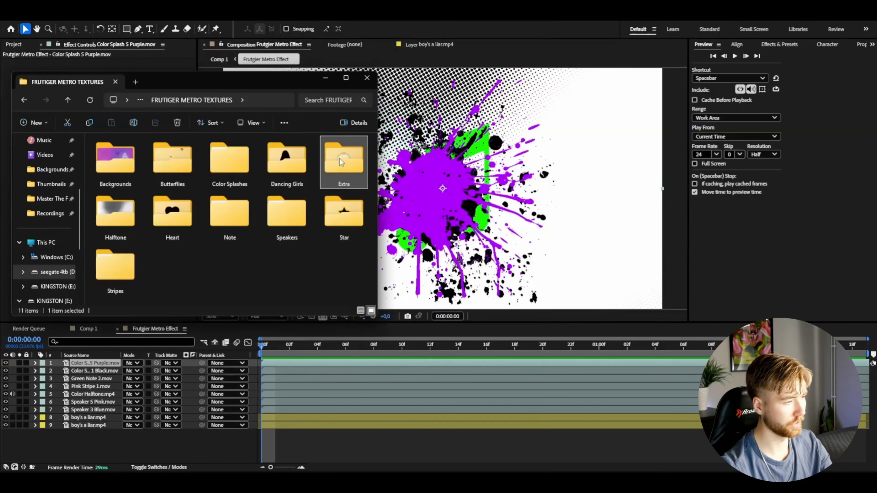
Add the Palm Tree clip from the Extra textures folder to the composition as the top layer.
{"action": "double_click", "coordinate": [340, 159]}
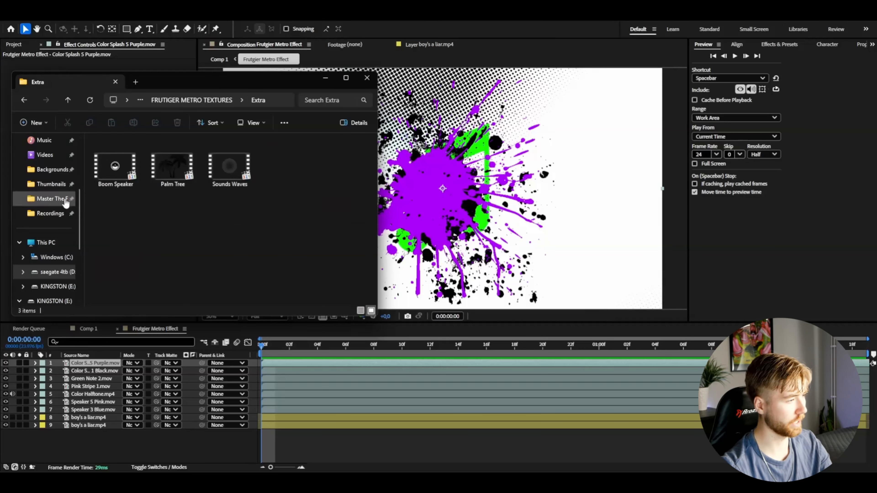
{"action": "left_click", "coordinate": [106, 177]}
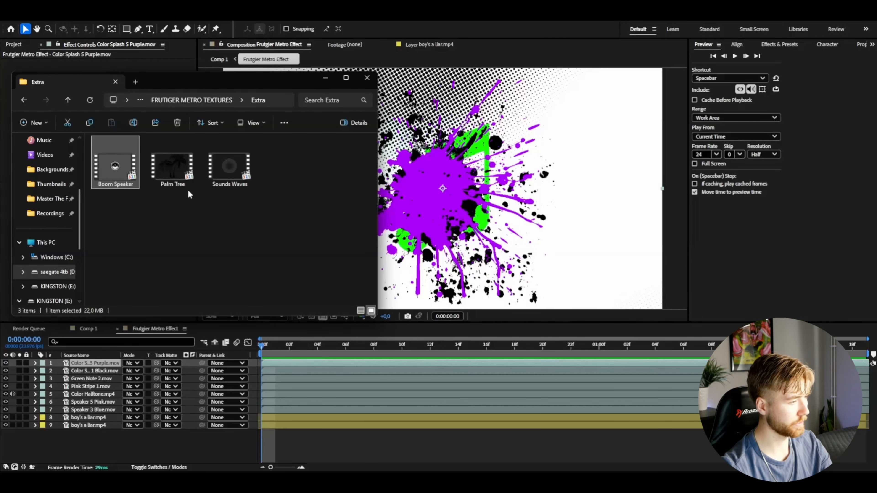
{"action": "left_click_drag", "start_coordinate": [173, 165], "coordinate": [137, 436]}
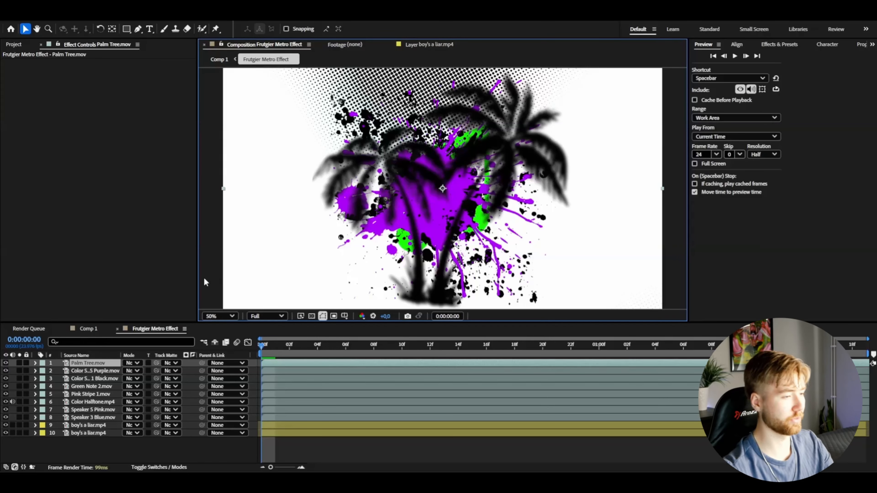
Solo the Color Halftone layer together with the two boy's a liar video layers.
{"action": "left_click", "coordinate": [79, 365]}
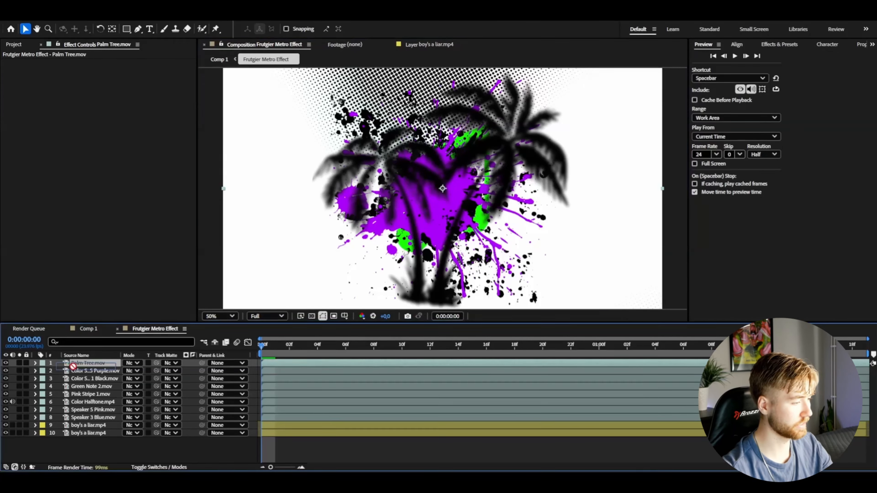
{"action": "left_click", "coordinate": [38, 403]}
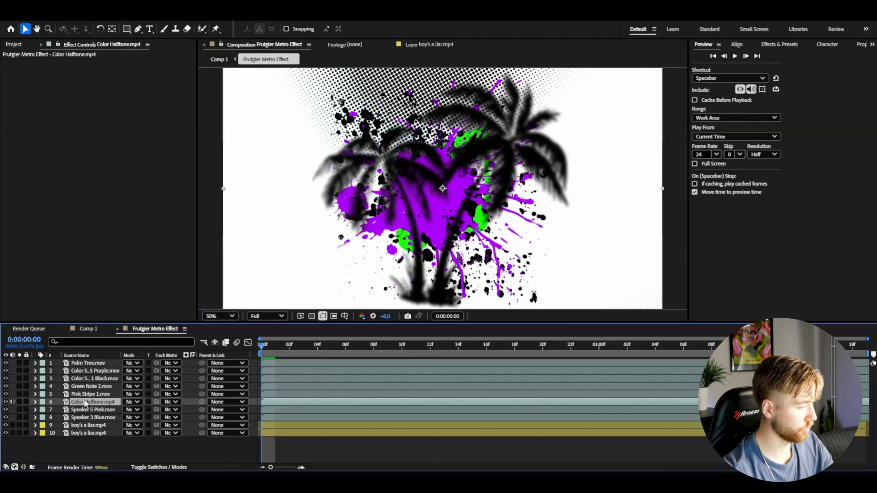
{"action": "left_click_drag", "start_coordinate": [88, 404], "coordinate": [99, 404]}
{"action": "left_click", "coordinate": [19, 403]}
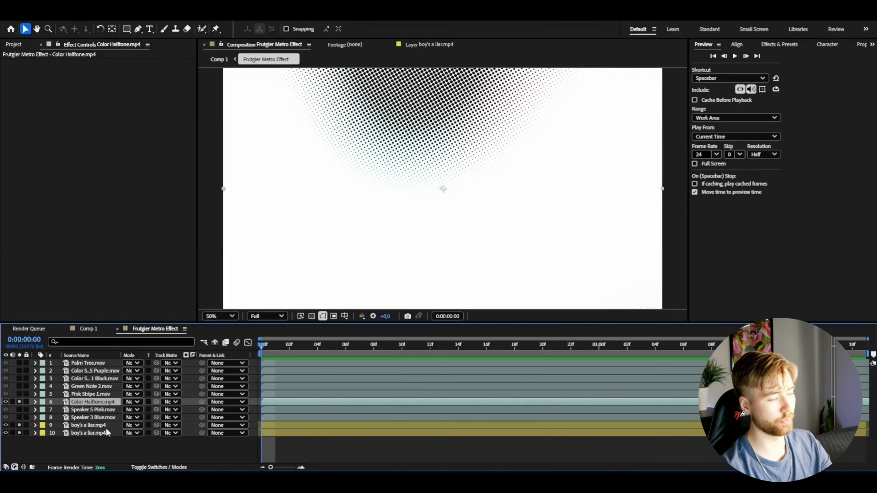
Rename the upper boy's a liar layer to "roto" and the lower one to "bg".
{"action": "right_click", "coordinate": [83, 426]}
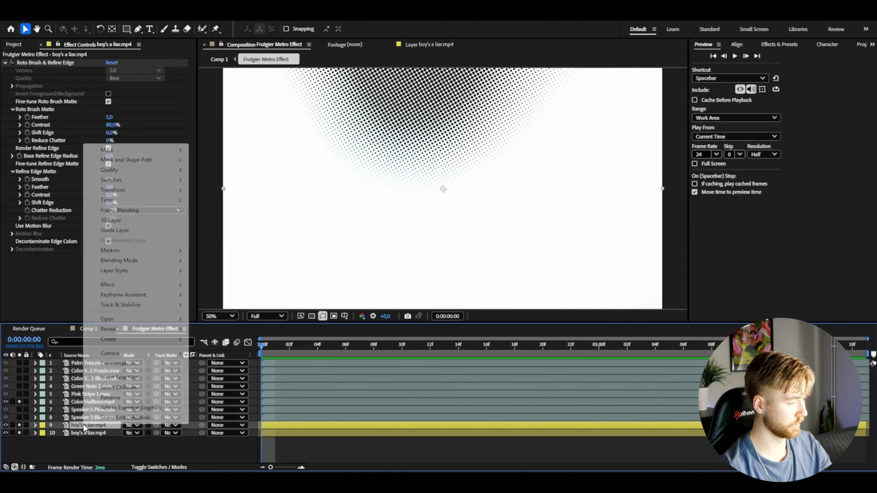
{"action": "left_click", "coordinate": [104, 418]}
{"action": "type", "text": "roto"}
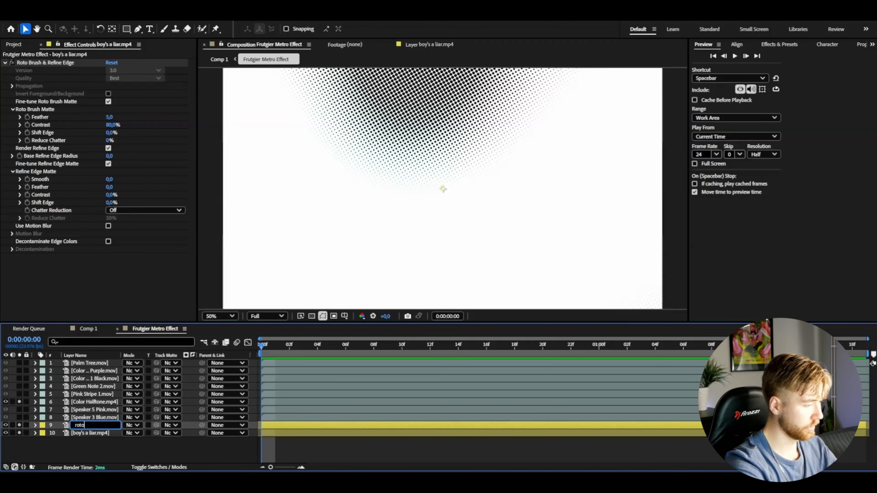
{"action": "key", "text": "Return"}
{"action": "left_click", "coordinate": [82, 433]}
{"action": "key", "text": "Return"}
{"action": "type", "text": "bg"}
{"action": "key", "text": "Return"}
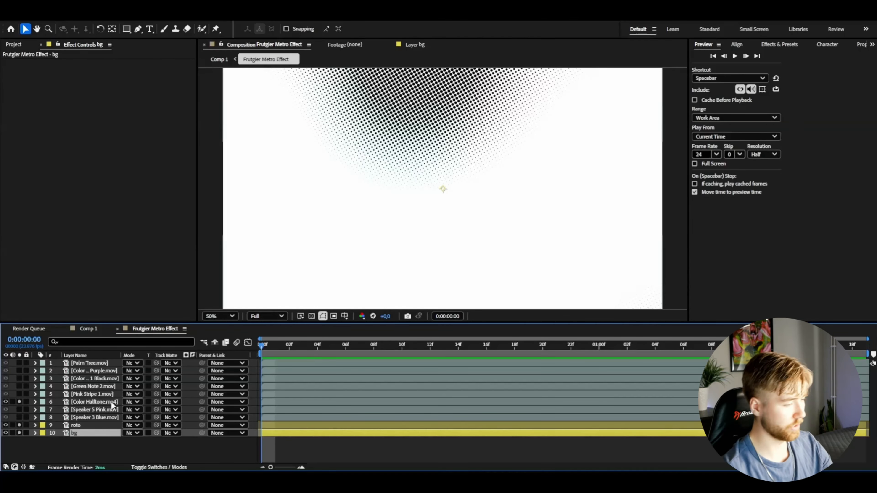
Try the Screen blending mode on the Color Halftone layer.
{"action": "left_click", "coordinate": [110, 403]}
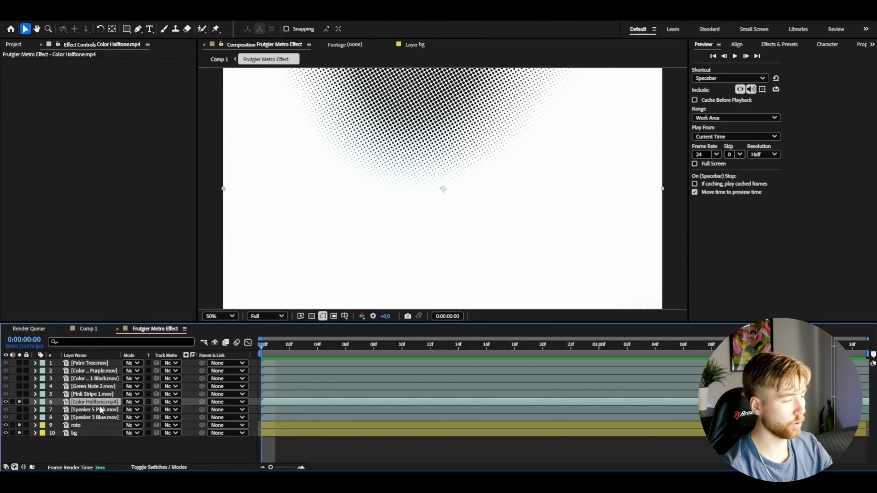
{"action": "left_click", "coordinate": [134, 402]}
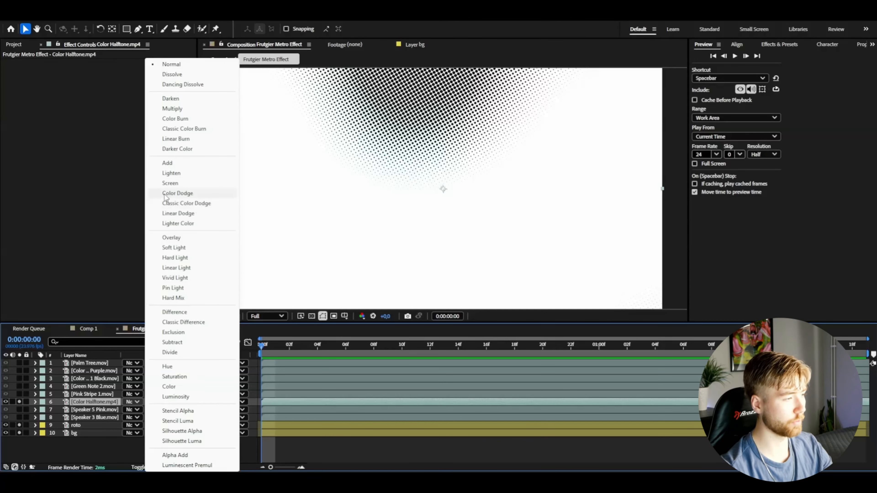
{"action": "left_click", "coordinate": [182, 183]}
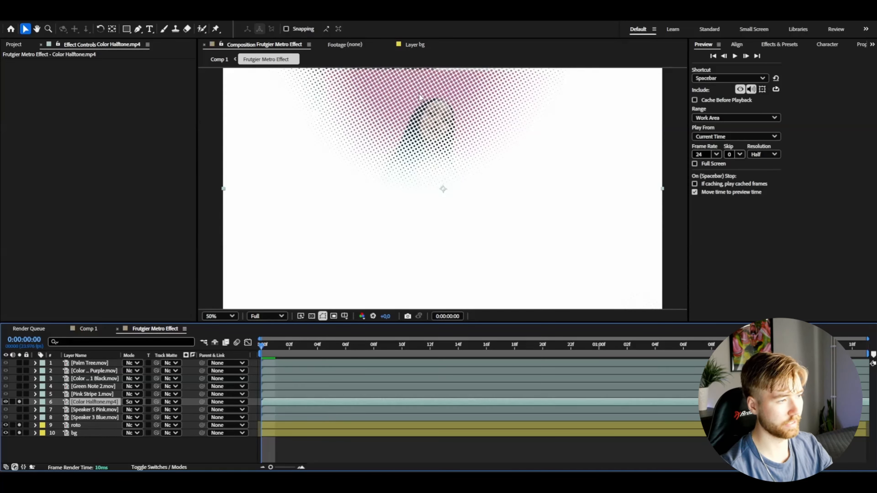
Set the Color Halftone layer's blending mode to Darker Color and scrub through the composition to check it.
{"action": "left_click", "coordinate": [129, 402]}
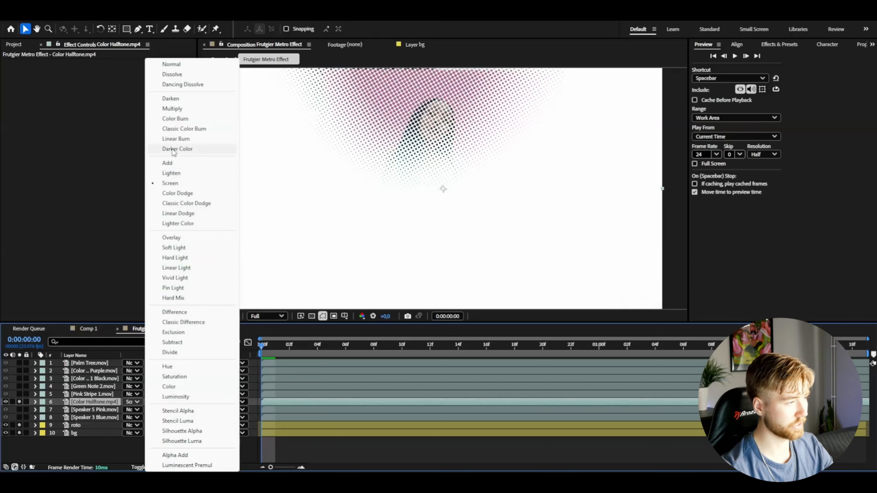
{"action": "left_click", "coordinate": [178, 149]}
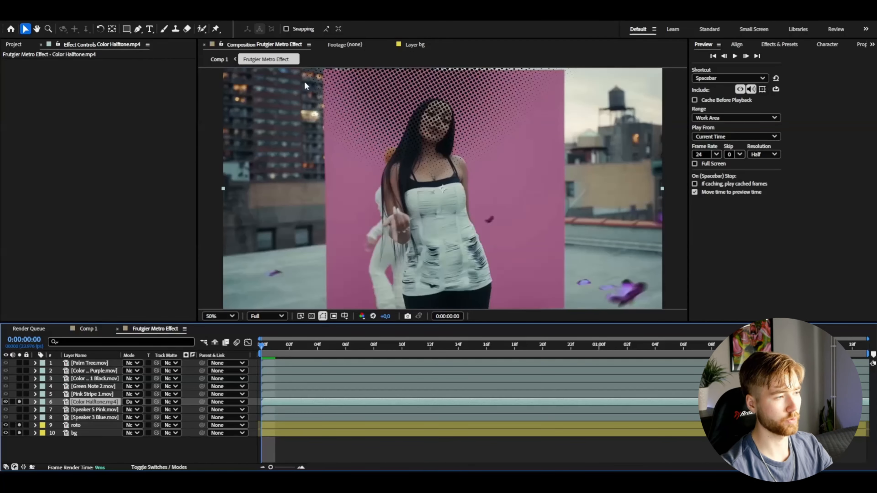
{"action": "left_click_drag", "start_coordinate": [267, 349], "coordinate": [635, 359]}
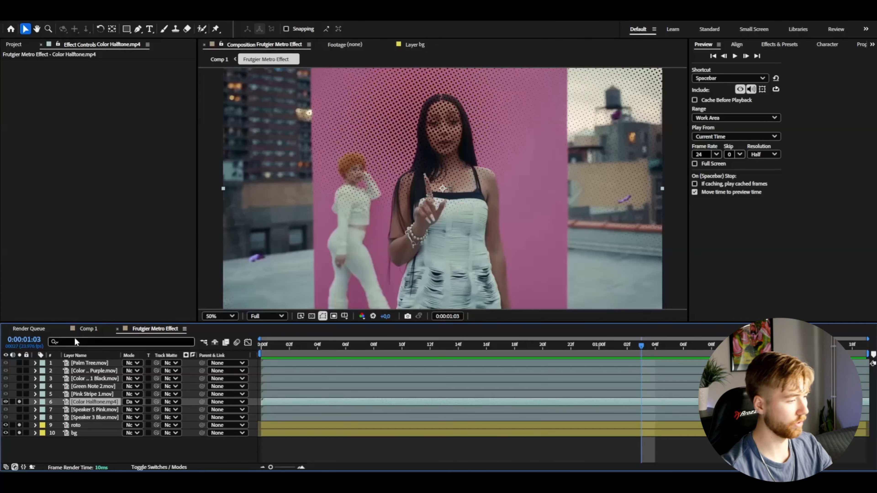
Move the Color Halftone layer between the roto and bg layers and play the composition from the start.
{"action": "left_click_drag", "start_coordinate": [92, 402], "coordinate": [99, 436]}
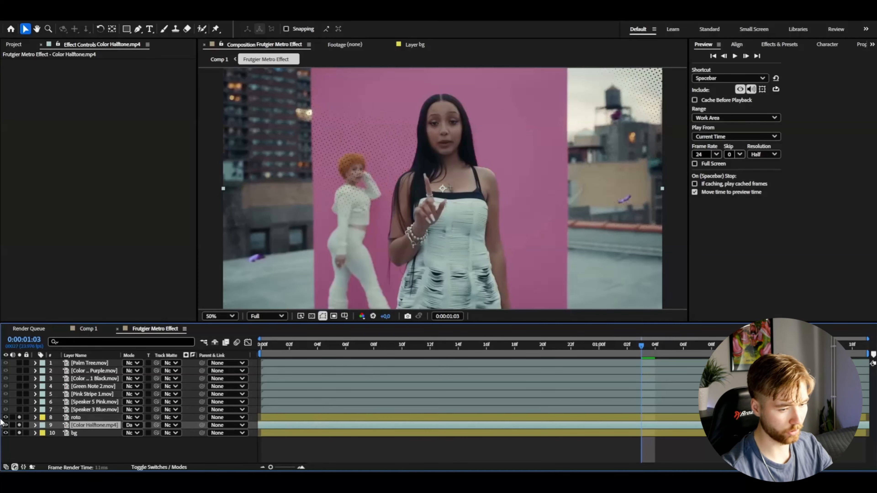
{"action": "key", "text": "Home"}
{"action": "key", "text": "space"}
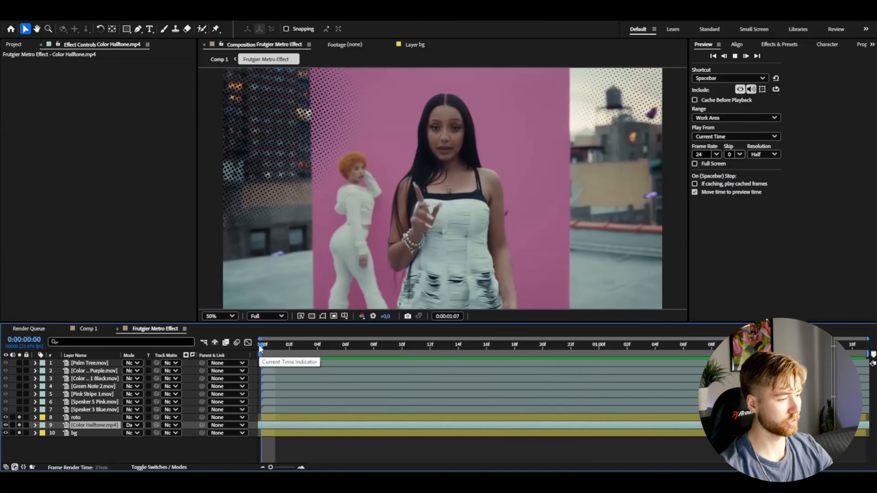
{"action": "key", "text": "space"}
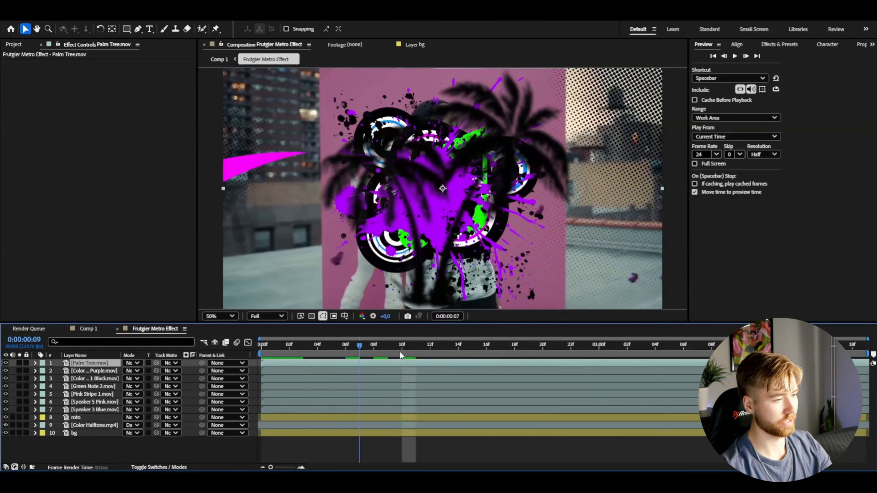
Move the Palm Tree layer directly above the bg layer and scale it to 119%.
{"action": "left_click_drag", "start_coordinate": [400, 351], "coordinate": [42, 355]}
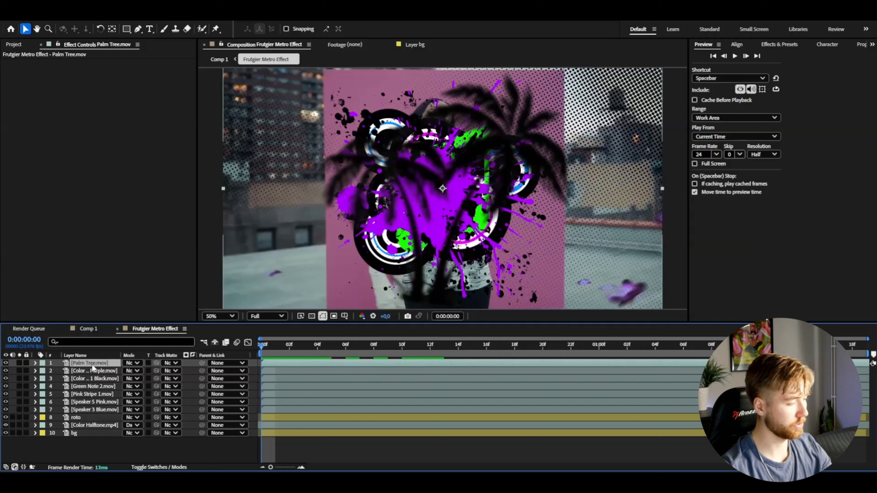
{"action": "left_click_drag", "start_coordinate": [103, 364], "coordinate": [99, 427]}
{"action": "key", "text": "s"}
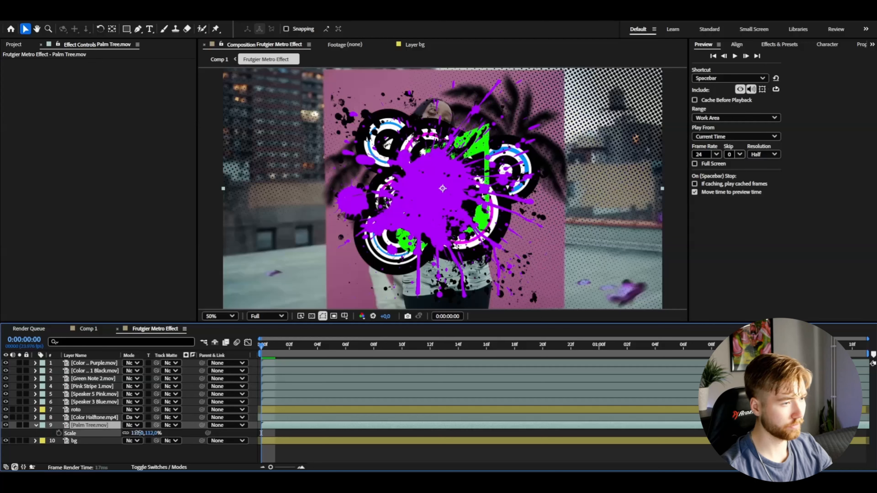
{"action": "left_click_drag", "start_coordinate": [139, 433], "coordinate": [142, 433]}
Hide the six overlay layers above roto, from Color Splash 5 Purple down to Speaker 3 Blue.
{"action": "left_click", "coordinate": [11, 402]}
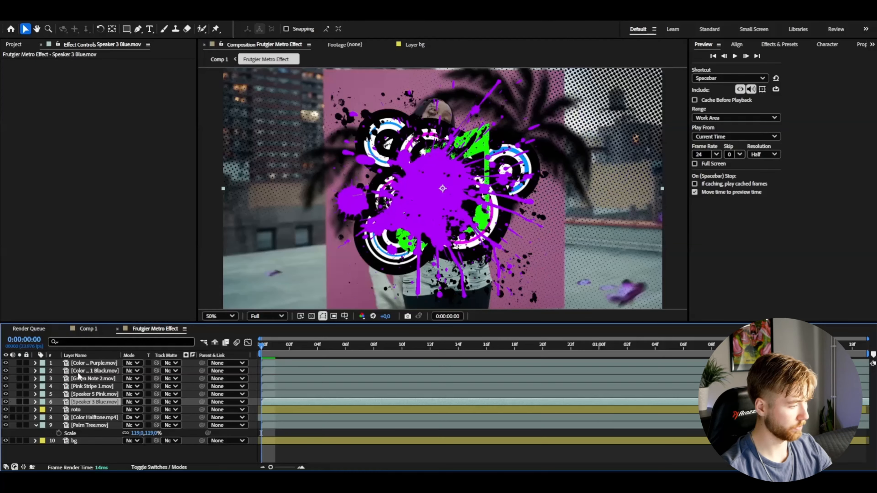
{"action": "left_click", "coordinate": [85, 365], "text": "shift"}
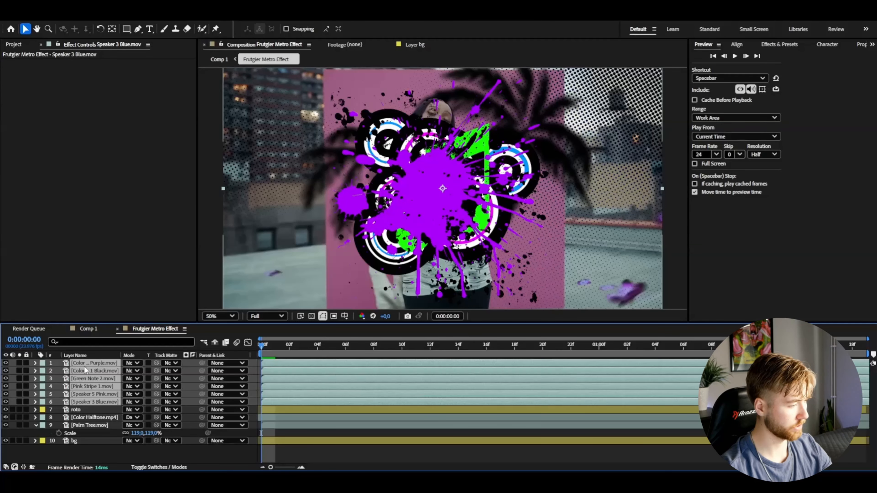
{"action": "left_click", "coordinate": [5, 364]}
{"action": "left_click", "coordinate": [96, 448]}
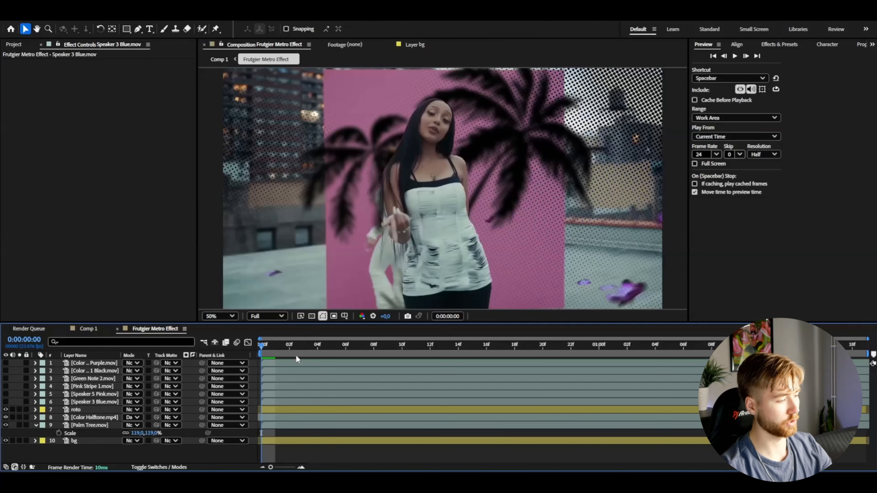
Set the Palm Tree layer's opacity to 20% and preview the composition.
{"action": "left_click", "coordinate": [83, 427]}
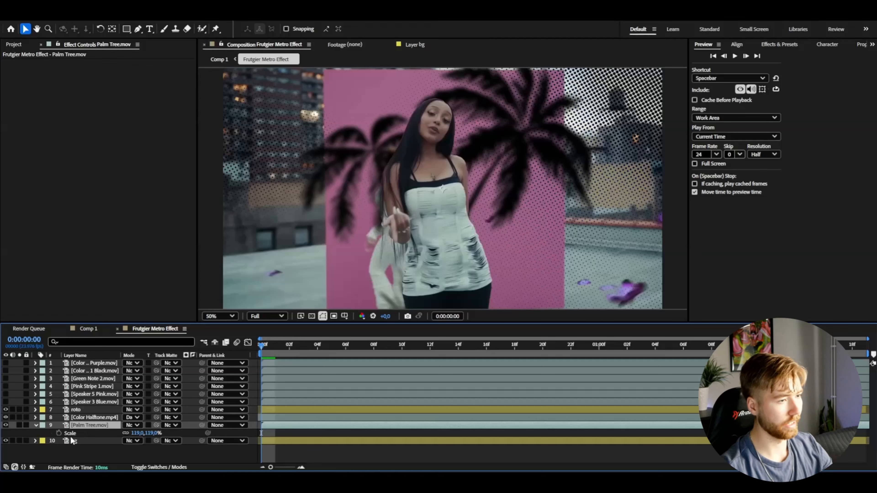
{"action": "left_click", "coordinate": [36, 425]}
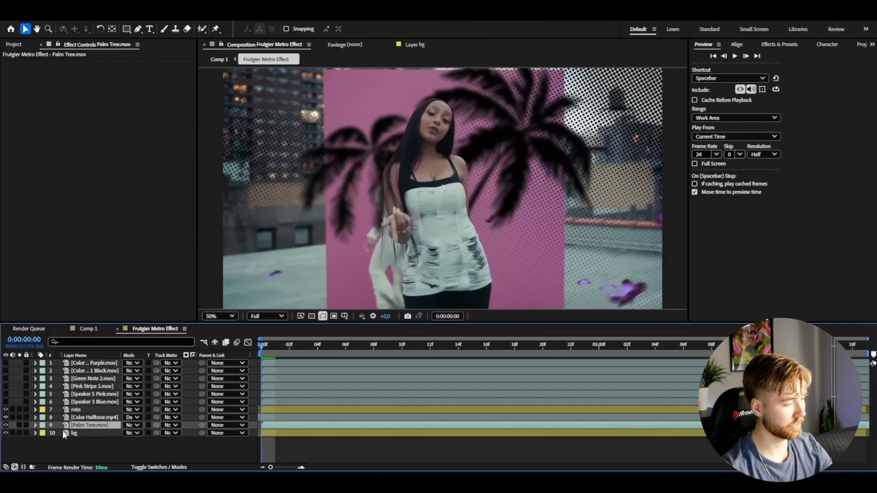
{"action": "left_click", "coordinate": [36, 426]}
{"action": "scroll", "coordinate": [94, 435], "scroll_direction": "down", "scroll_amount": 2}
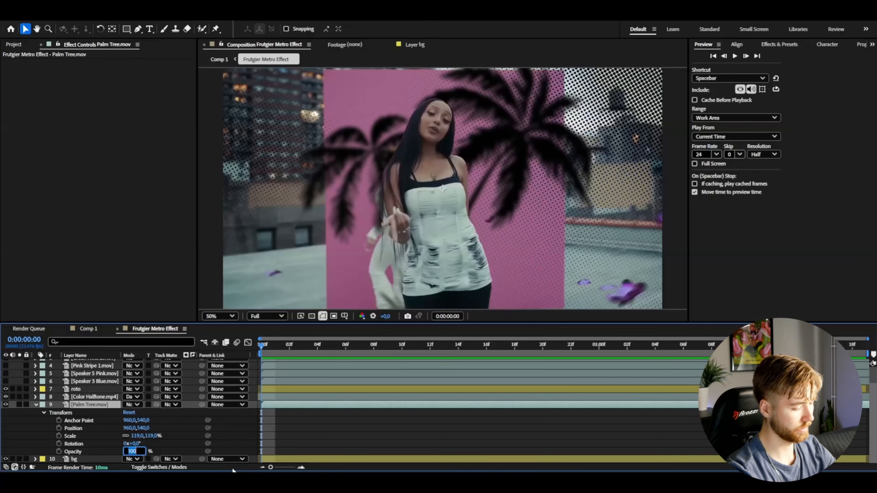
{"action": "key", "text": "Return"}
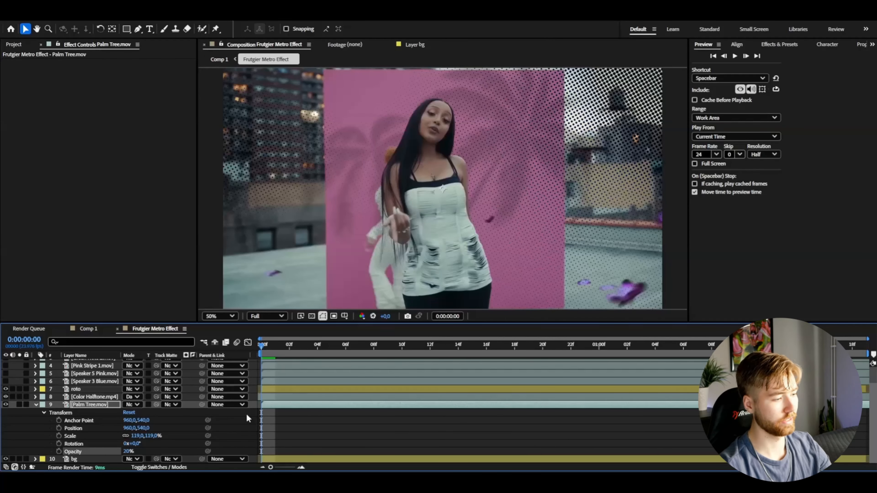
{"action": "left_click", "coordinate": [344, 408]}
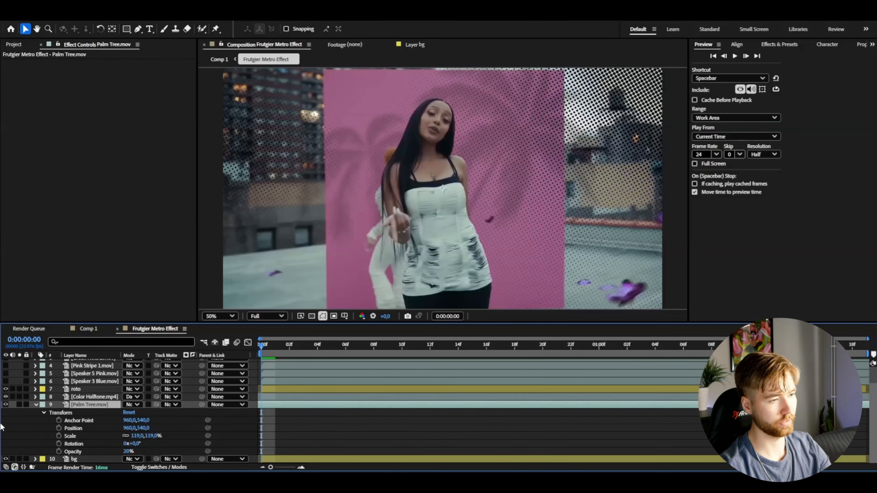
{"action": "key", "text": "space"}
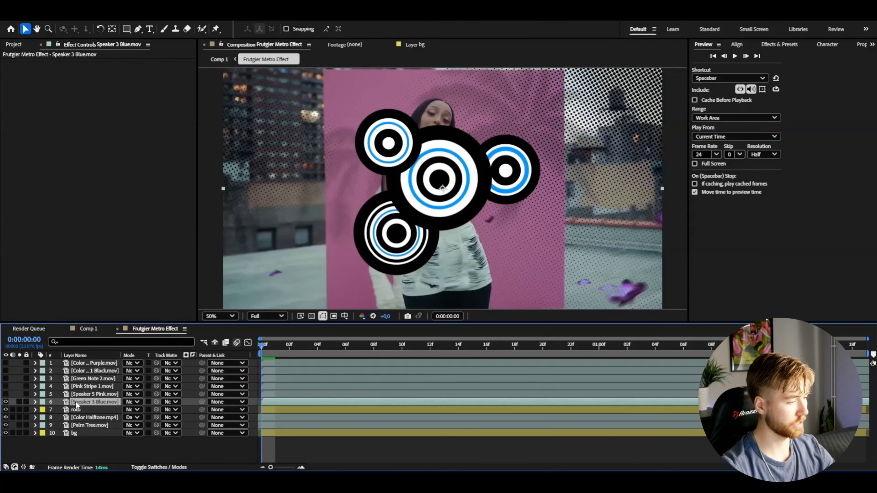
Scale down the Speaker 3 Blue layer and rotate it to about -64°.
{"action": "key", "text": "s"}
{"action": "left_click_drag", "start_coordinate": [134, 413], "coordinate": [105, 410]}
{"action": "key", "text": "r"}
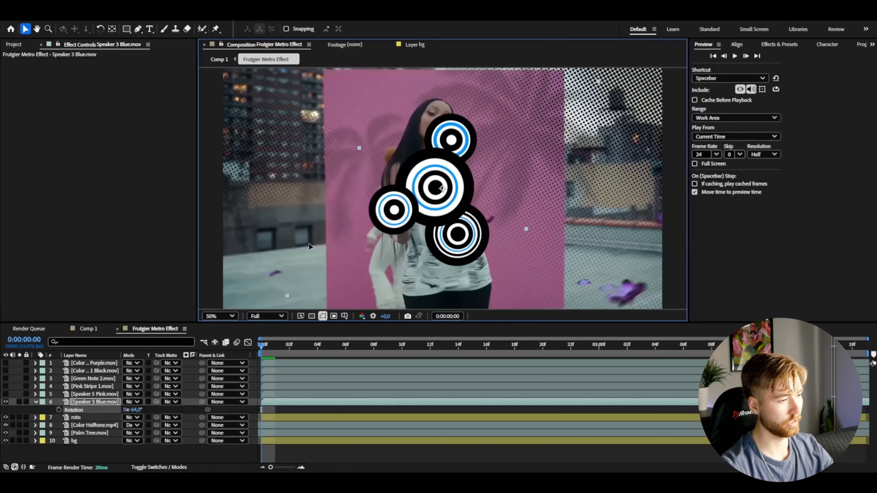
Move the Speaker 3 Blue graphic to the lower left beside the subject and set its scale to 65%.
{"action": "left_click_drag", "start_coordinate": [393, 214], "coordinate": [302, 279]}
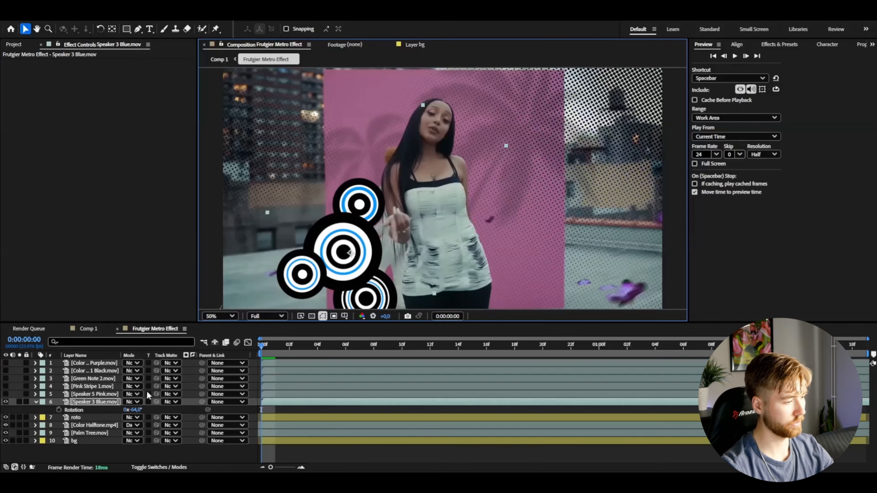
{"action": "left_click", "coordinate": [135, 410]}
{"action": "type", "text": "65"}
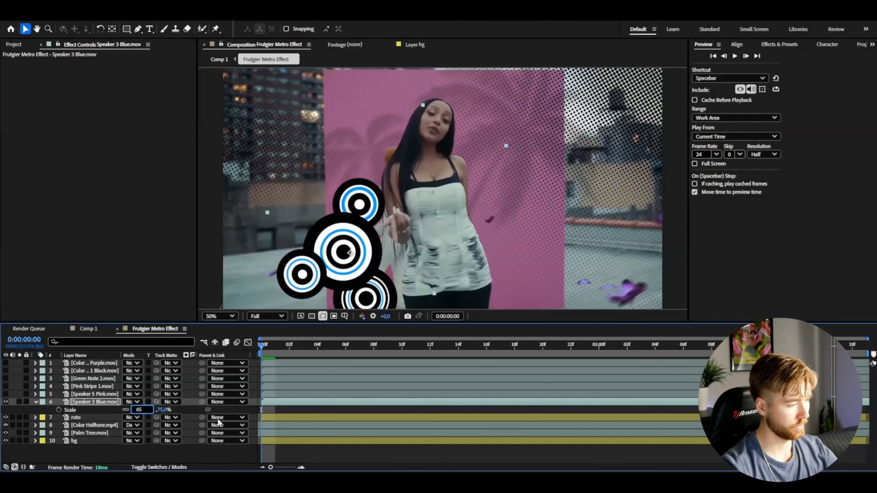
{"action": "key", "text": "Return"}
{"action": "left_click", "coordinate": [345, 392]}
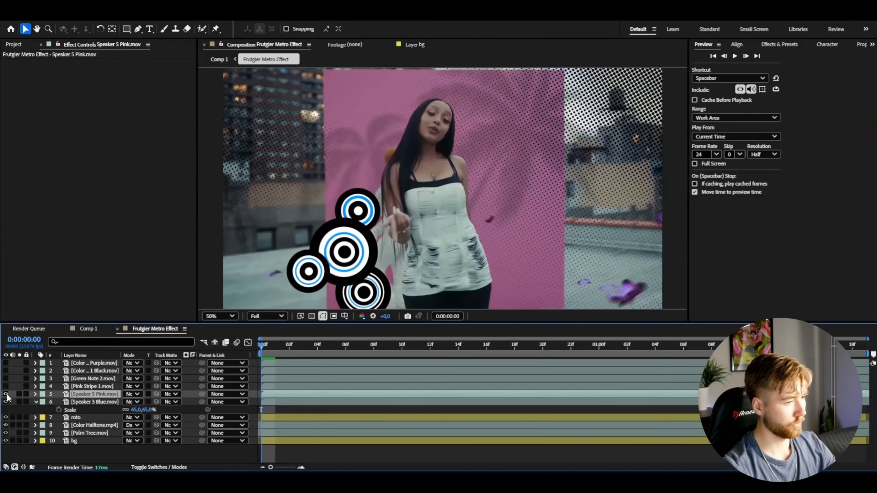
Show Speaker 5 Pink, scale it to 64%, rotate it to -7° and place it in the frame's upper right corner, then save the project.
{"action": "left_click", "coordinate": [6, 394]}
{"action": "key", "text": "s"}
{"action": "left_click_drag", "start_coordinate": [136, 403], "coordinate": [120, 403]}
{"action": "left_click_drag", "start_coordinate": [471, 248], "coordinate": [578, 125]}
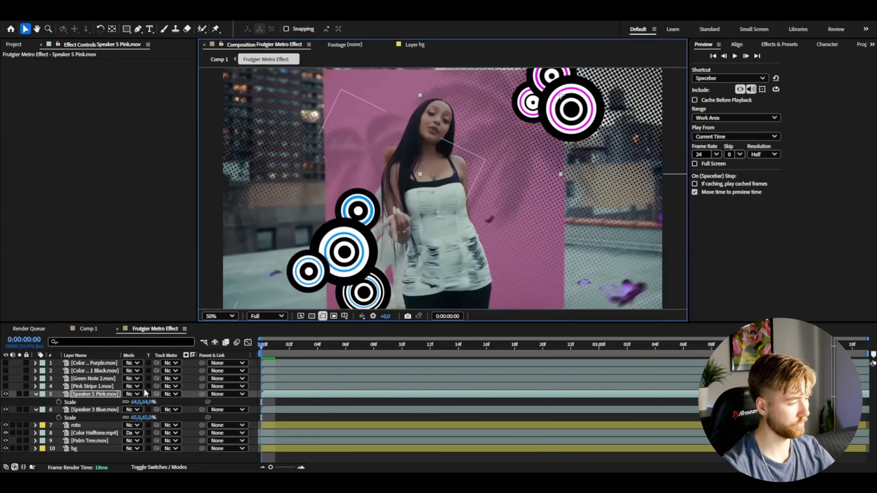
{"action": "left_click_drag", "start_coordinate": [134, 403], "coordinate": [132, 402]}
{"action": "key", "text": "space"}
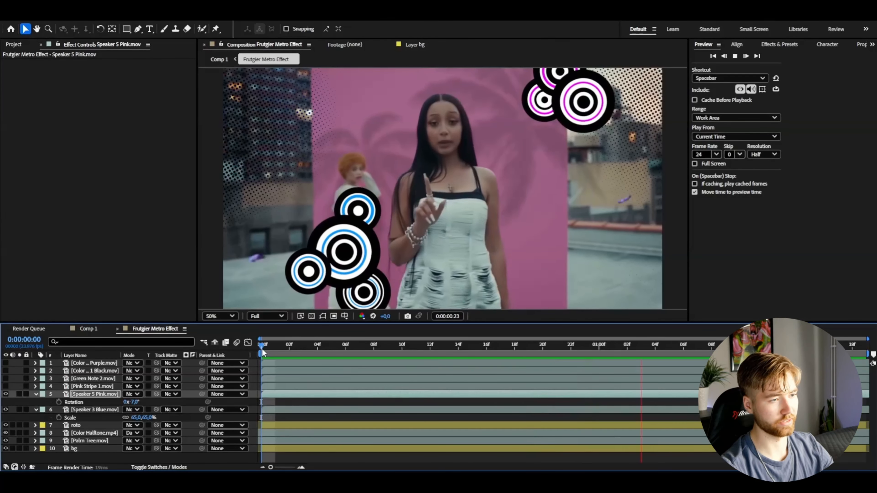
{"action": "key", "text": "ctrl+s"}
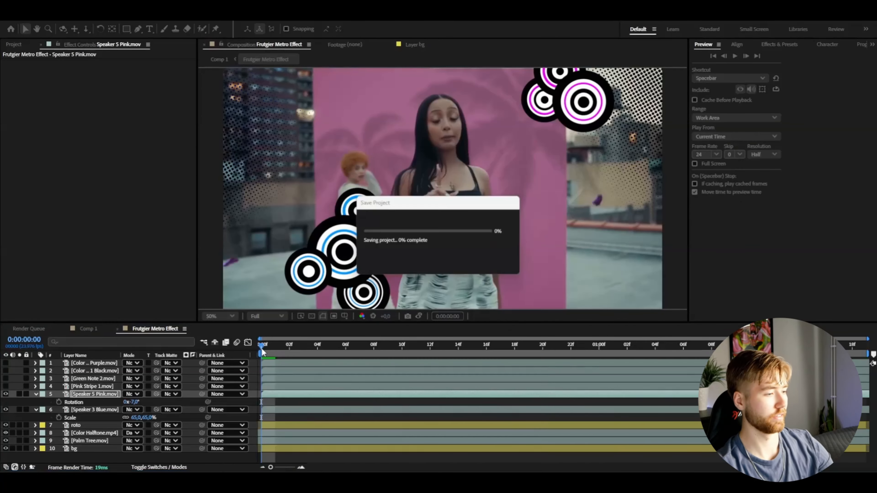
Show the Pink Stripe 1 layer, move it directly below roto so it runs behind the subject, and preview it.
{"action": "left_click", "coordinate": [92, 386]}
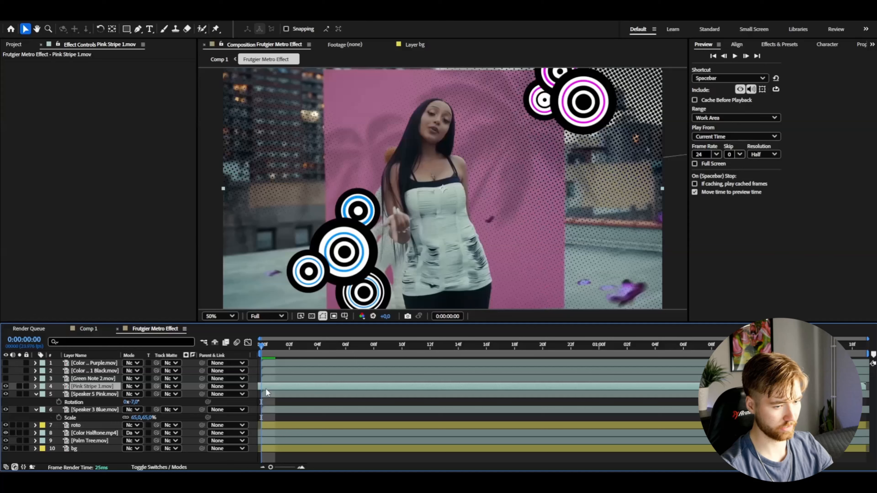
{"action": "key", "text": "space"}
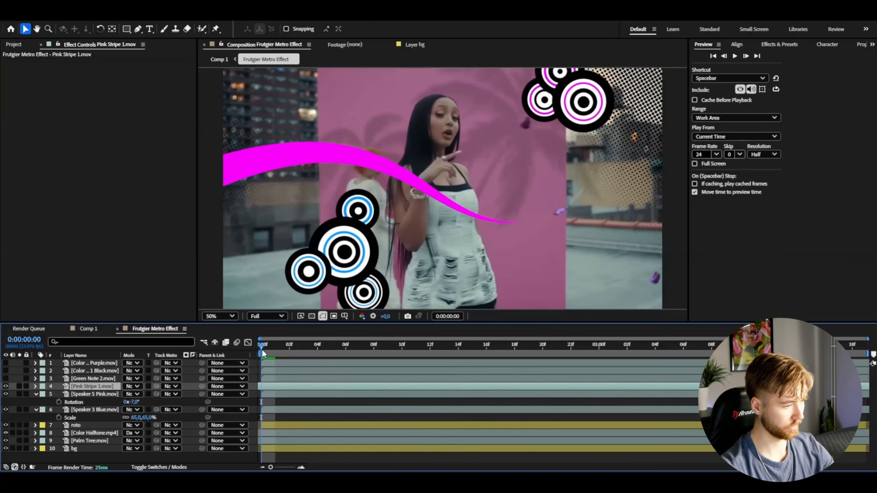
{"action": "key", "text": "space"}
{"action": "left_click_drag", "start_coordinate": [80, 386], "coordinate": [86, 429]}
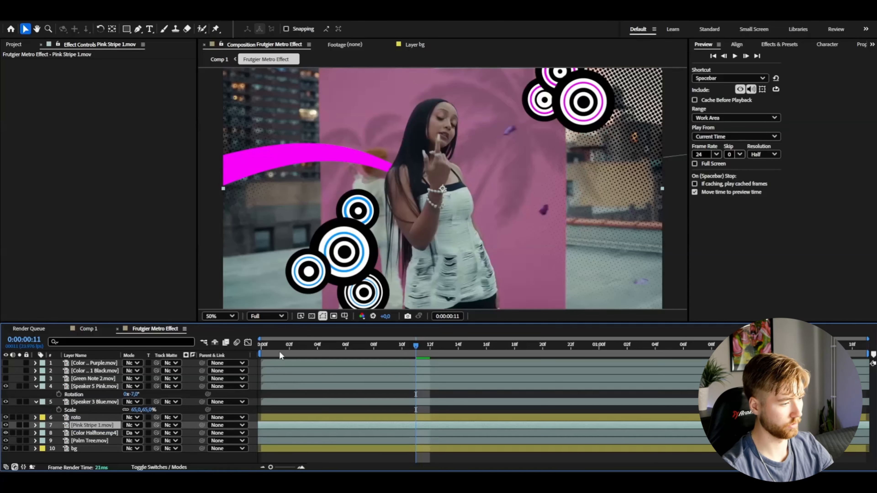
{"action": "key", "text": "Home"}
{"action": "key", "text": "space"}
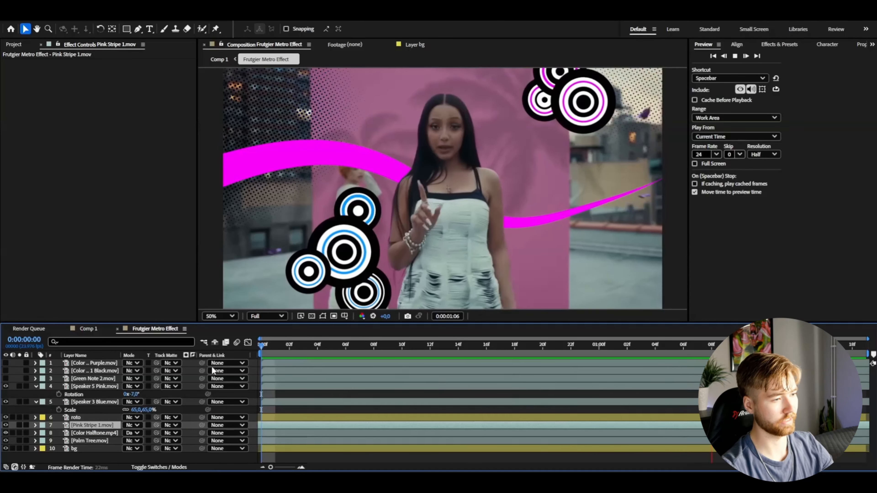
Show Green Note 2, rotate it to 9°, scale it to 18% and place it beside the subject below the pink speakers.
{"action": "left_click", "coordinate": [93, 378]}
{"action": "left_click", "coordinate": [6, 378]}
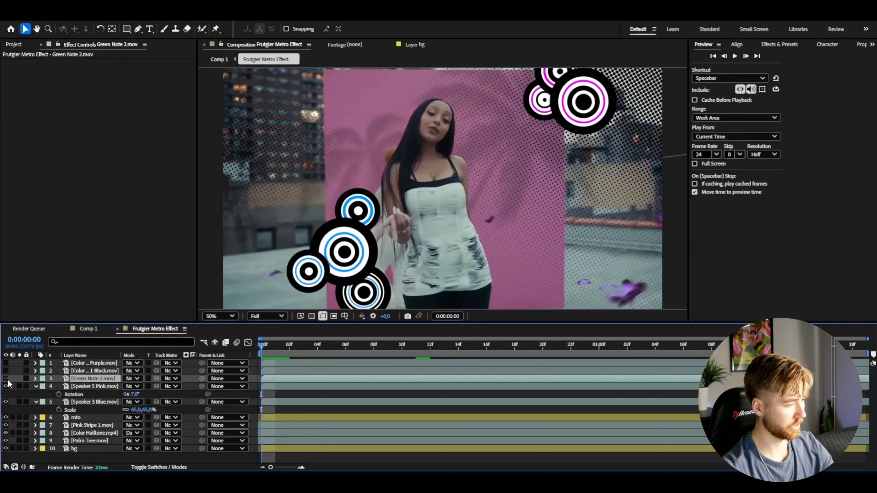
{"action": "key", "text": "r"}
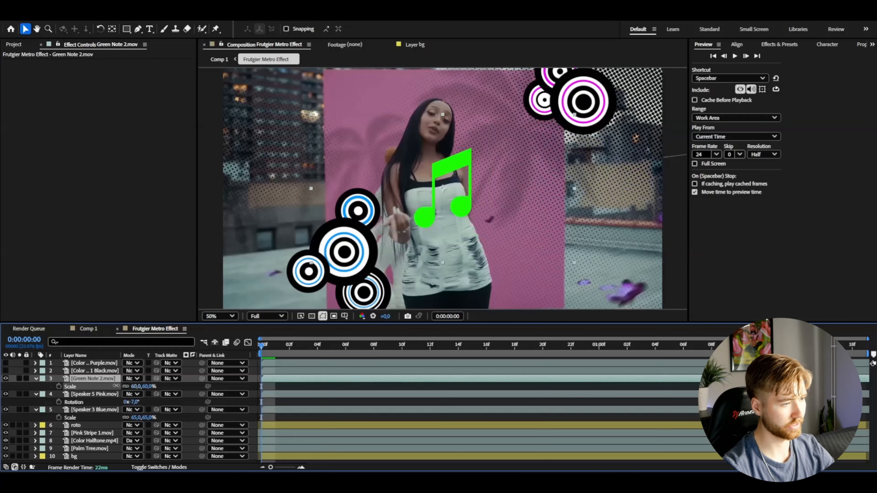
{"action": "left_click_drag", "start_coordinate": [132, 387], "coordinate": [201, 372]}
{"action": "left_click_drag", "start_coordinate": [455, 204], "coordinate": [555, 221]}
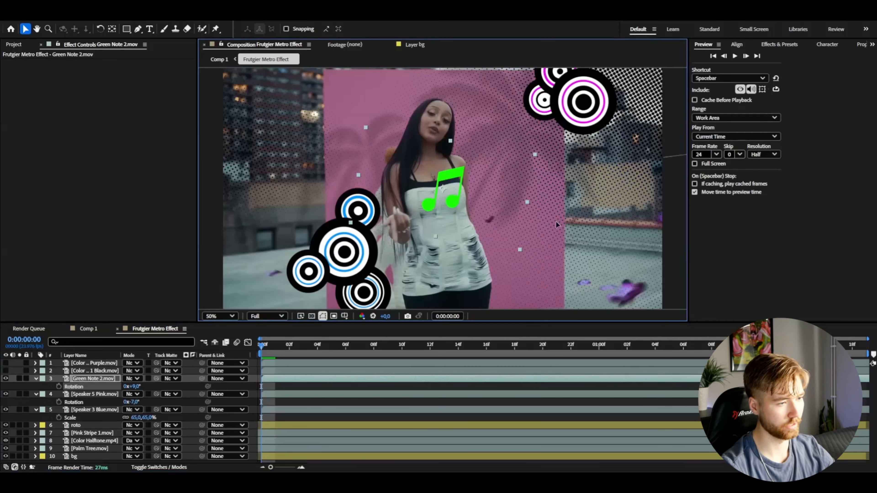
{"action": "key", "text": "s"}
{"action": "left_click_drag", "start_coordinate": [135, 386], "coordinate": [128, 386]}
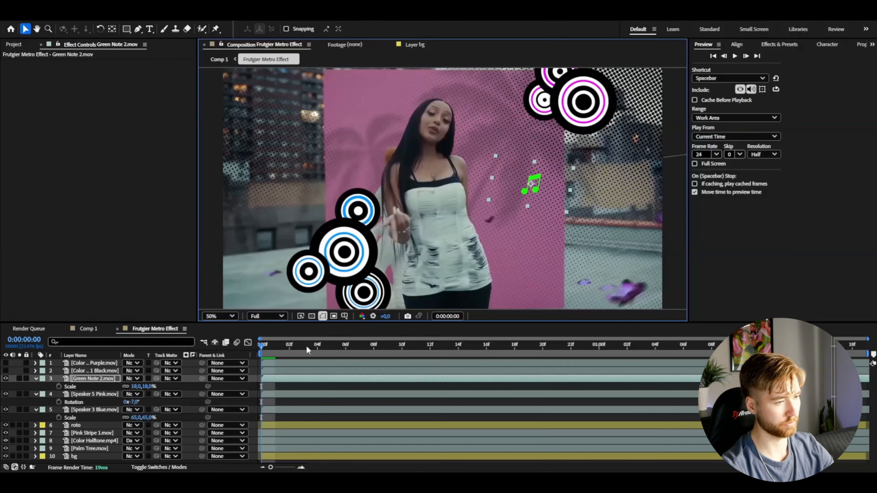
{"action": "key", "text": "space"}
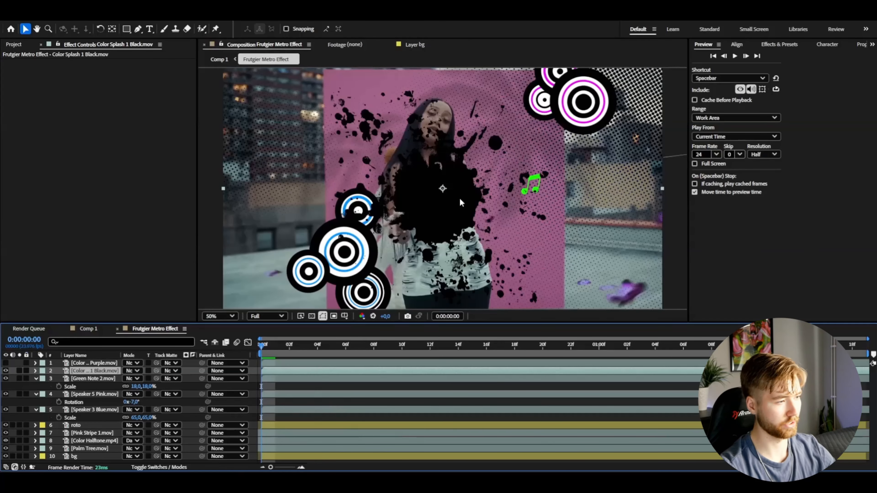
Rotate Color Splash 1 Black to -40°, scale it to 67% and place it in the frame's lower right corner.
{"action": "key", "text": "s"}
{"action": "mouse_move", "coordinate": [136, 379]}
{"action": "left_mouse_down"}
{"action": "mouse_move", "coordinate": [147, 375]}
{"action": "mouse_move", "coordinate": [120, 379]}
{"action": "left_mouse_up"}
{"action": "key", "text": "r"}
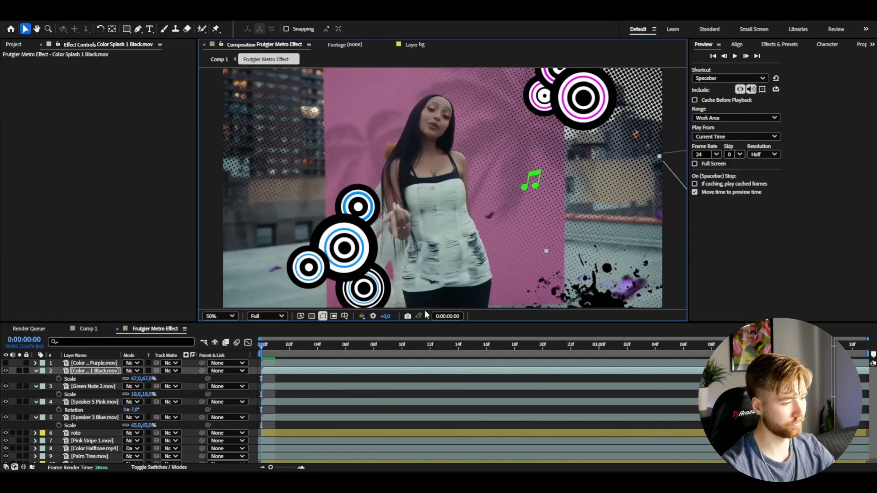
{"action": "key", "text": "space"}
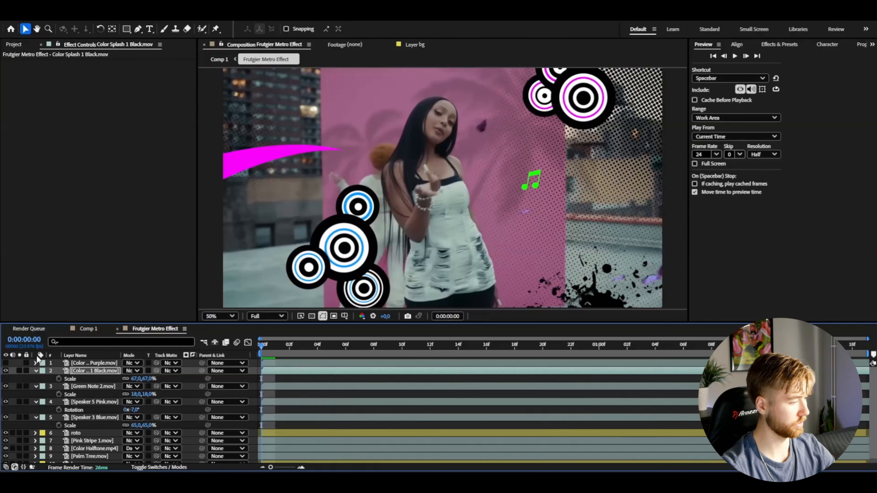
Show Color Splash 5 Purple, scale it to 79%, place it in the frame's upper left and move it below Pink Stripe 1.
{"action": "left_click", "coordinate": [5, 363]}
{"action": "left_click", "coordinate": [93, 363]}
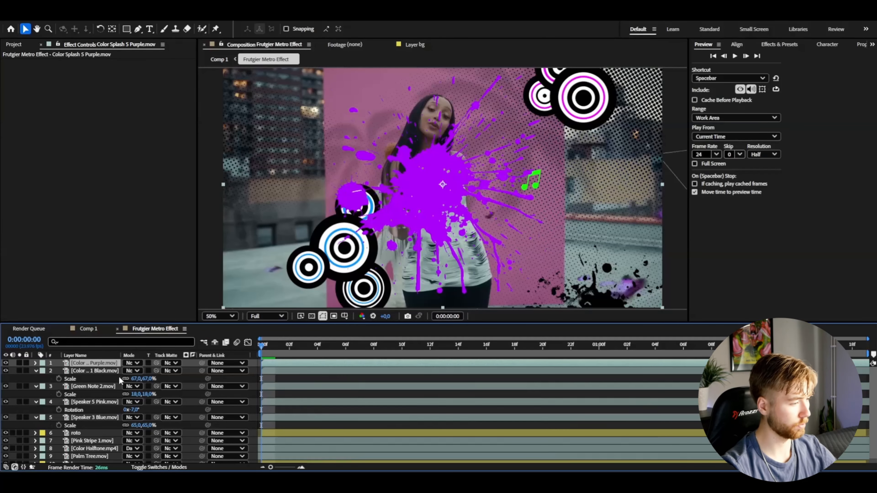
{"action": "key", "text": "s"}
{"action": "left_click_drag", "start_coordinate": [147, 372], "coordinate": [138, 372]}
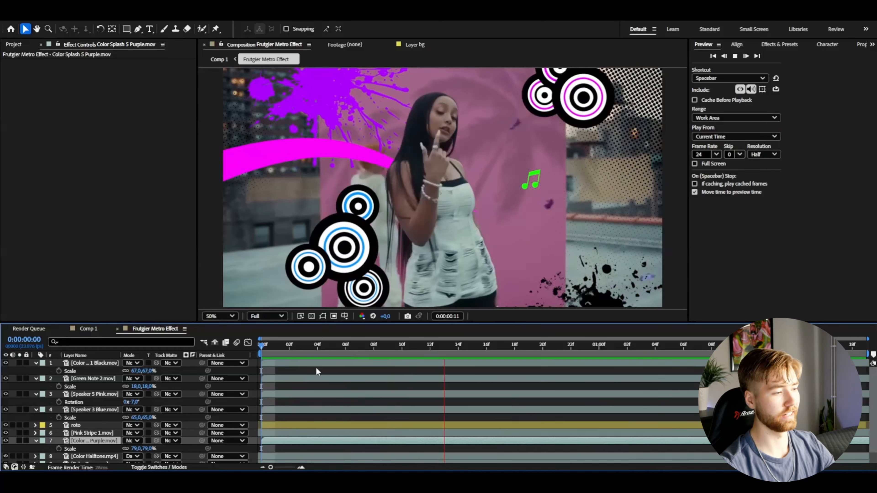
{"action": "left_click", "coordinate": [270, 346]}
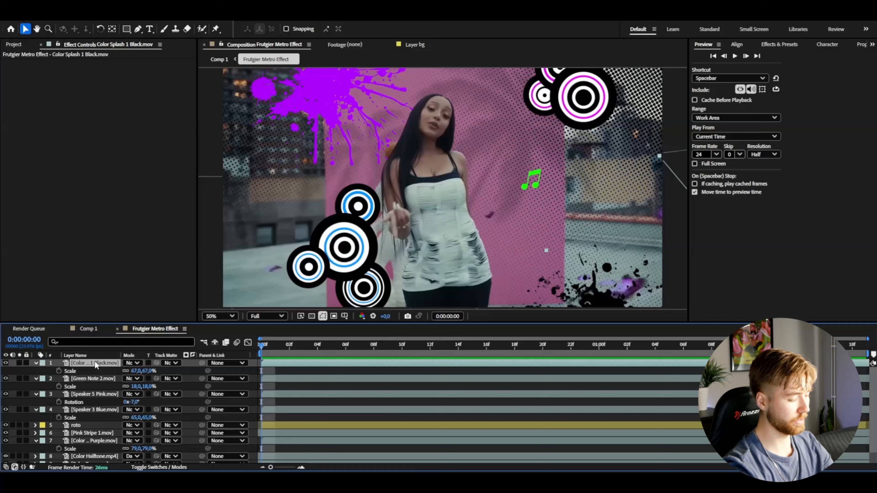
Add an adjustment layer above all layers, apply the Ultra Frutiger preset from Frutiger Metro FX and preview it.
{"action": "key", "text": "ctrl+alt+y"}
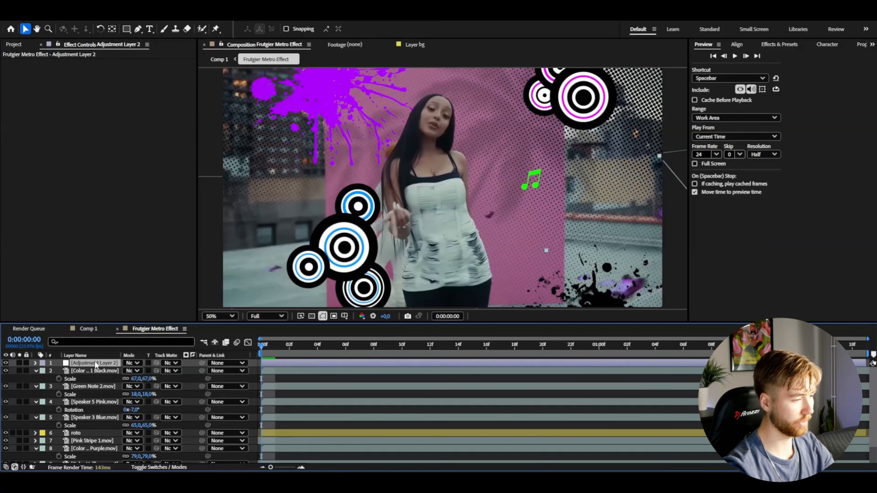
{"action": "left_click", "coordinate": [769, 45]}
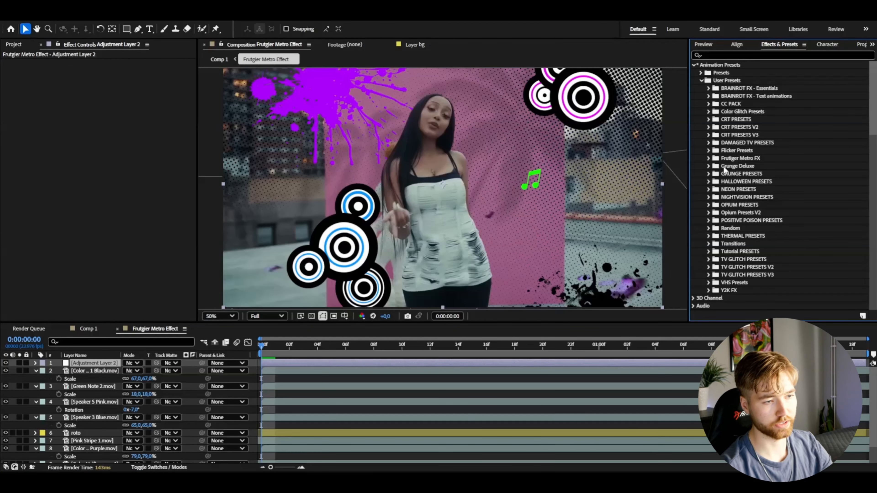
{"action": "double_click", "coordinate": [714, 159]}
{"action": "scroll", "coordinate": [725, 224], "scroll_direction": "down", "scroll_amount": 3}
{"action": "left_click_drag", "start_coordinate": [742, 278], "coordinate": [741, 278]}
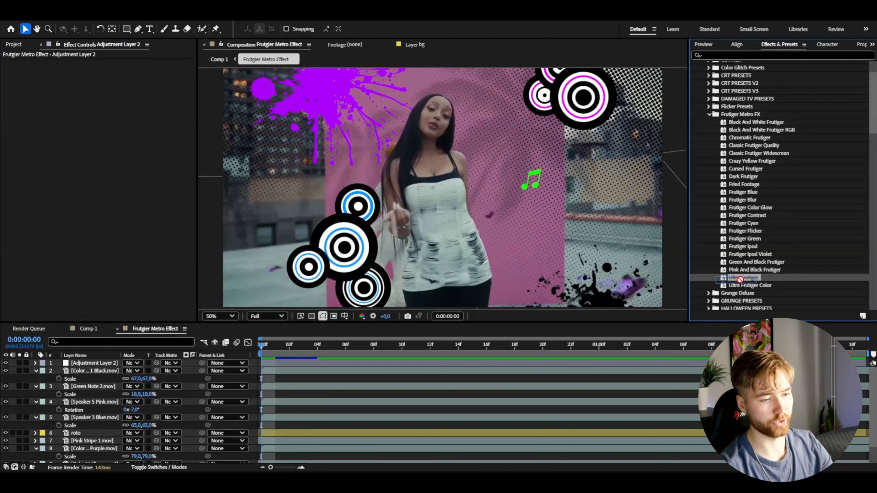
{"action": "left_click_drag", "start_coordinate": [76, 342], "coordinate": [93, 363]}
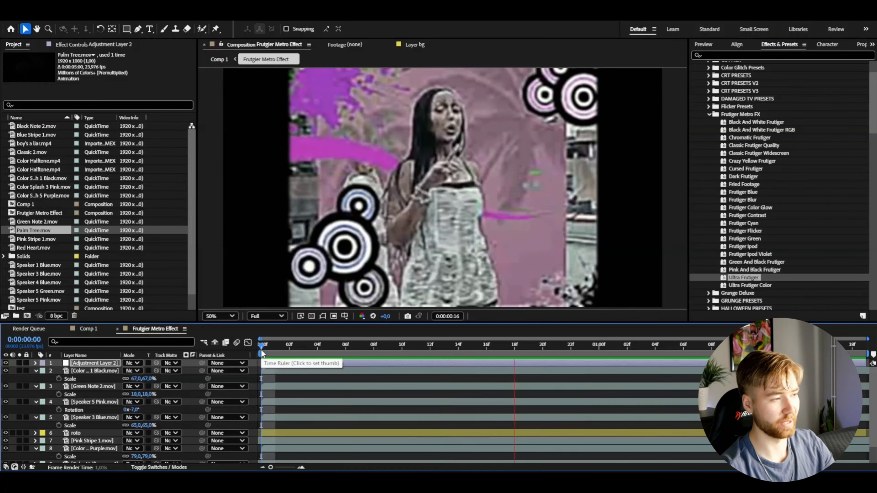
{"action": "key", "text": "space"}
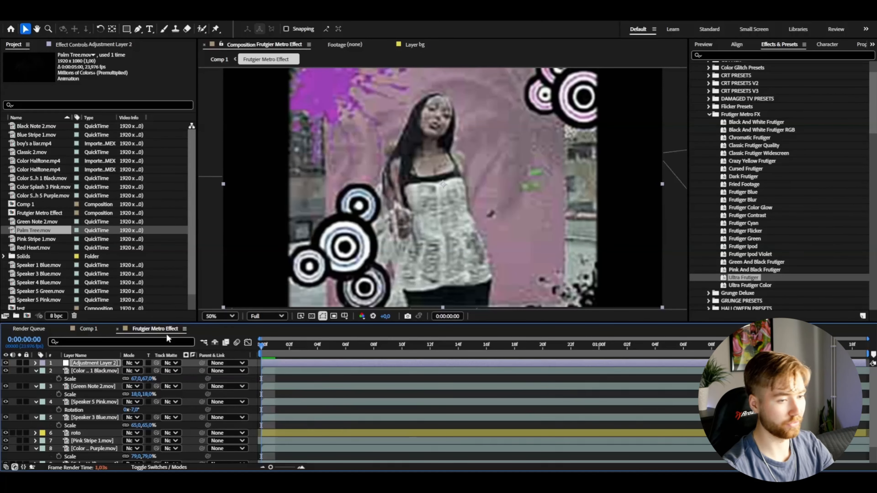
Name the adjustment layer Ultra Frutiger and hide it, and apply the Cursed Frutiger preset to a new adjustment layer on top.
{"action": "left_click_drag", "start_coordinate": [83, 367], "coordinate": [84, 366]}
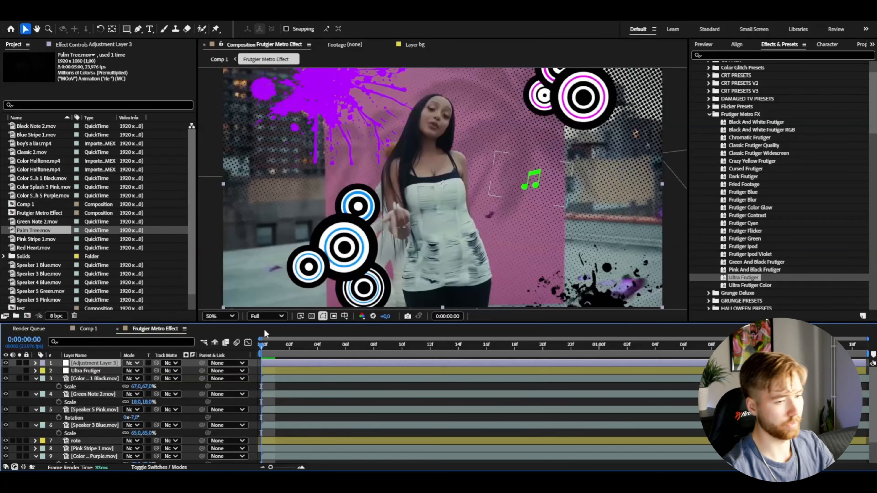
{"action": "left_click_drag", "start_coordinate": [744, 168], "coordinate": [726, 169]}
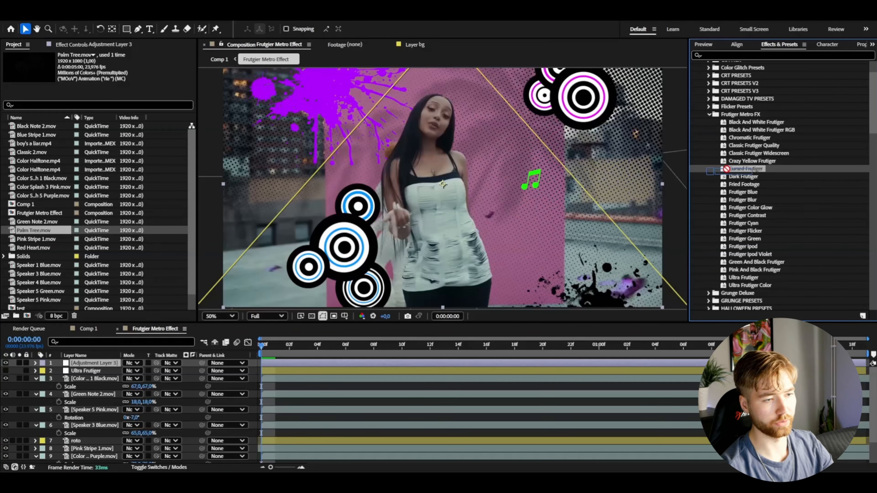
{"action": "left_click_drag", "start_coordinate": [336, 332], "coordinate": [447, 364]}
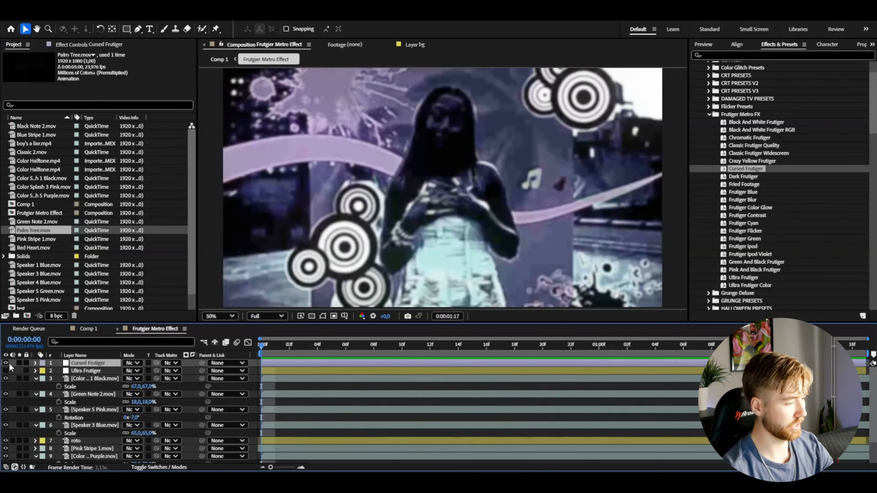
Hide the Cursed Frutiger layer and apply the Black And White Frutiger RGB preset to a new adjustment layer on top.
{"action": "left_click", "coordinate": [6, 363]}
{"action": "key", "text": "ctrl+alt+y"}
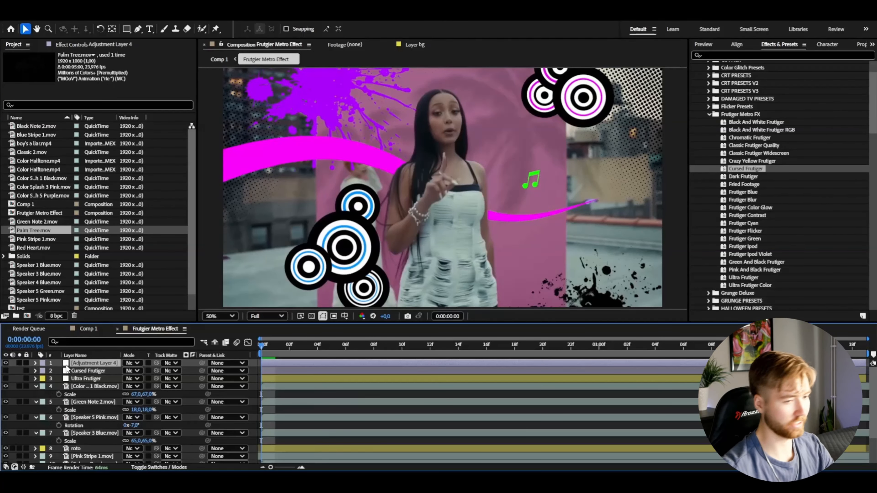
{"action": "left_click_drag", "start_coordinate": [760, 130], "coordinate": [197, 364]}
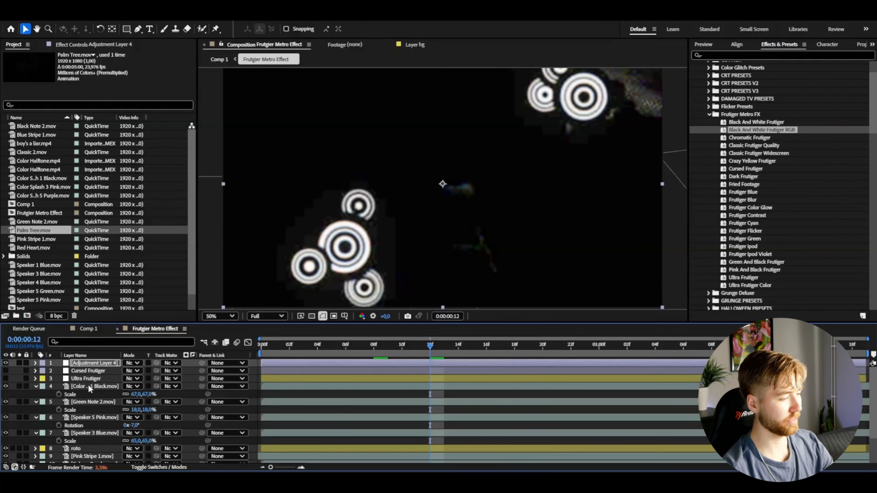
Add an adjustment layer directly above Color Splash 1 Black, apply Curves with a strongly raised RGB curve and preview the composition.
{"action": "left_click", "coordinate": [88, 385]}
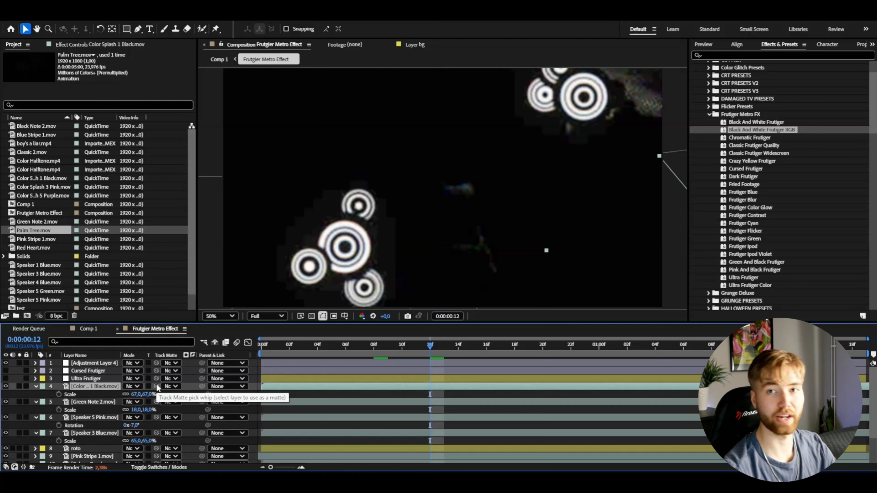
{"action": "key", "text": "ctrl+alt+y"}
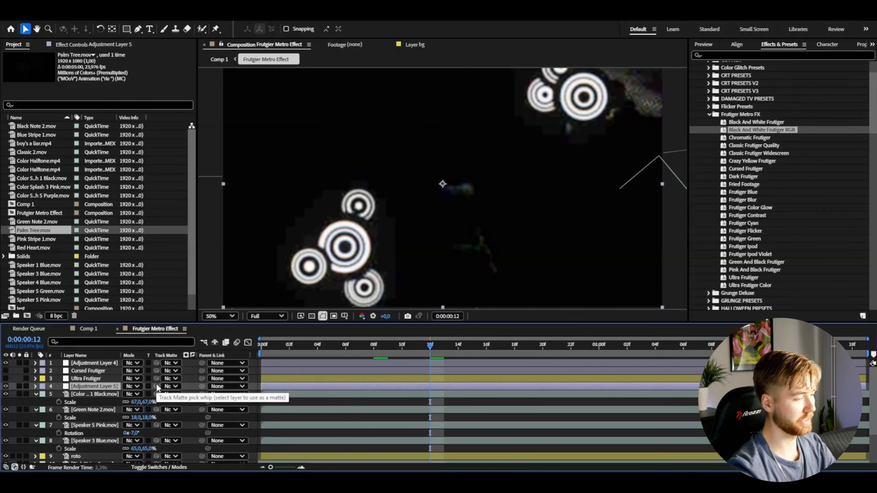
{"action": "key", "text": "ctrl+space"}
{"action": "type", "text": "curves"}
{"action": "key", "text": "Return"}
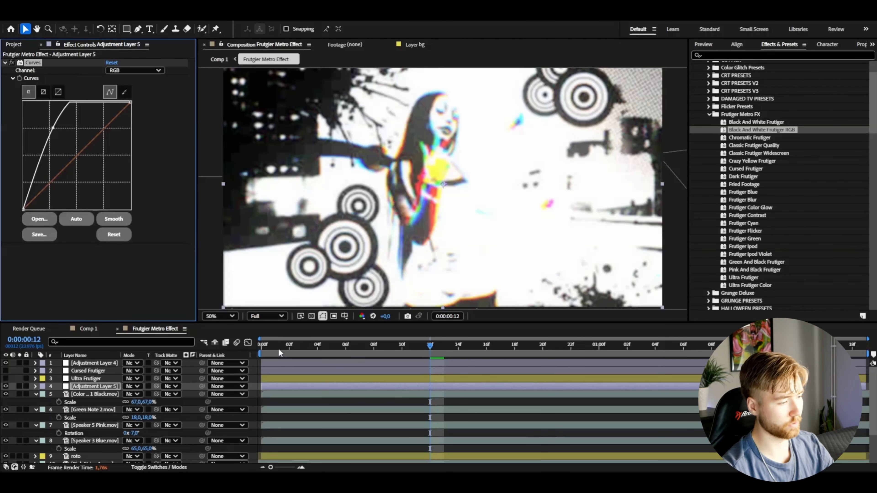
{"action": "key", "text": "space"}
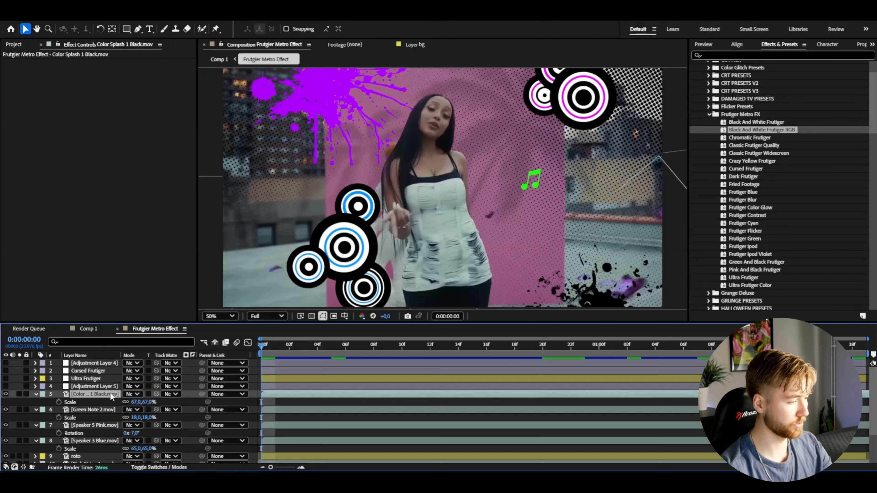
{"action": "key", "text": "u"}
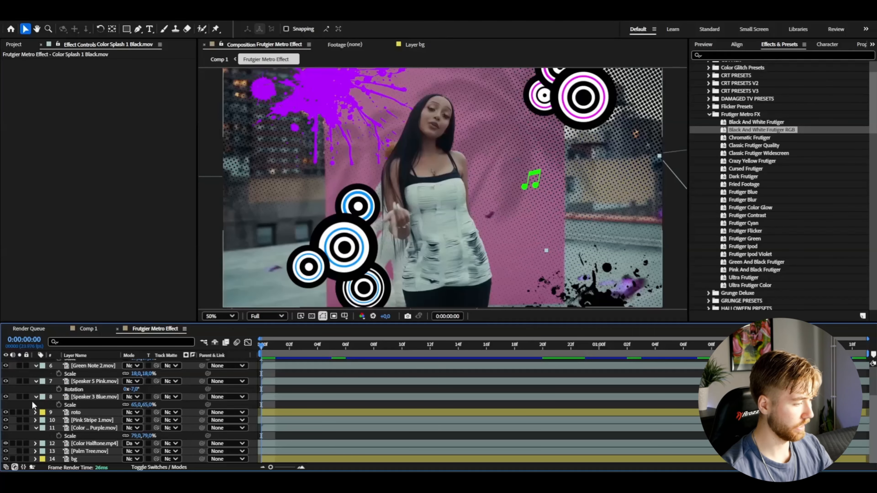
Hide all speaker, note, stripe, splash, halftone and palm tree layers, keeping only roto and bg visible, and save the project.
{"action": "left_click", "coordinate": [84, 399], "text": "shift"}
{"action": "left_click", "coordinate": [7, 397]}
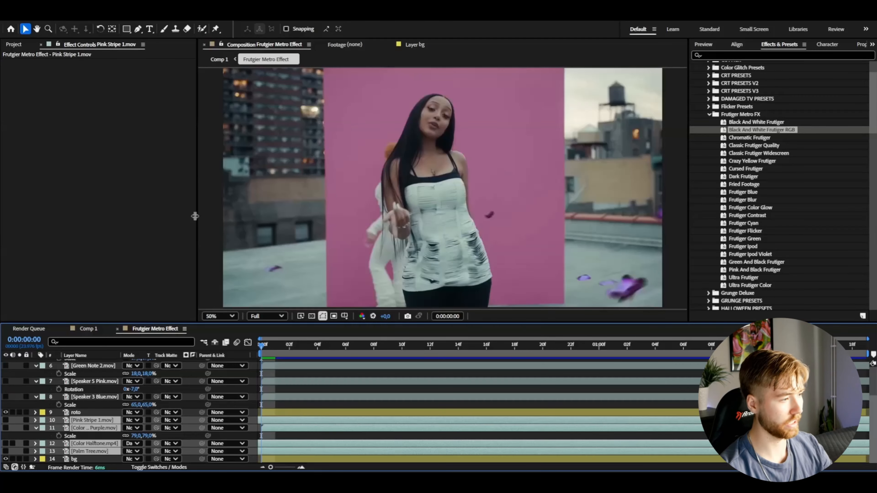
{"action": "left_click", "coordinate": [210, 224]}
{"action": "key", "text": "ctrl+s"}
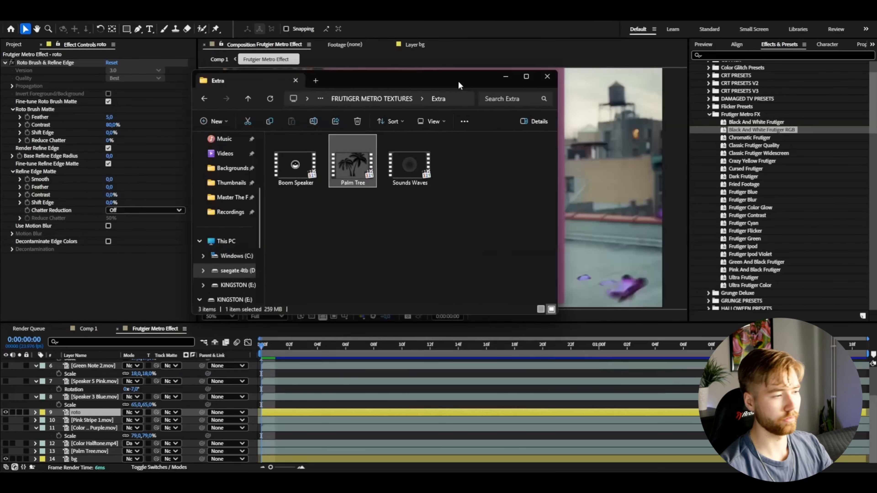
Browse the Backgrounds folder in FRUTIGER METRO TEXTURES, including its Plants Background subfolder, and add Classic 2 as the top layer of the composition.
{"action": "left_click_drag", "start_coordinate": [477, 84], "coordinate": [341, 128]}
{"action": "left_click", "coordinate": [221, 147]}
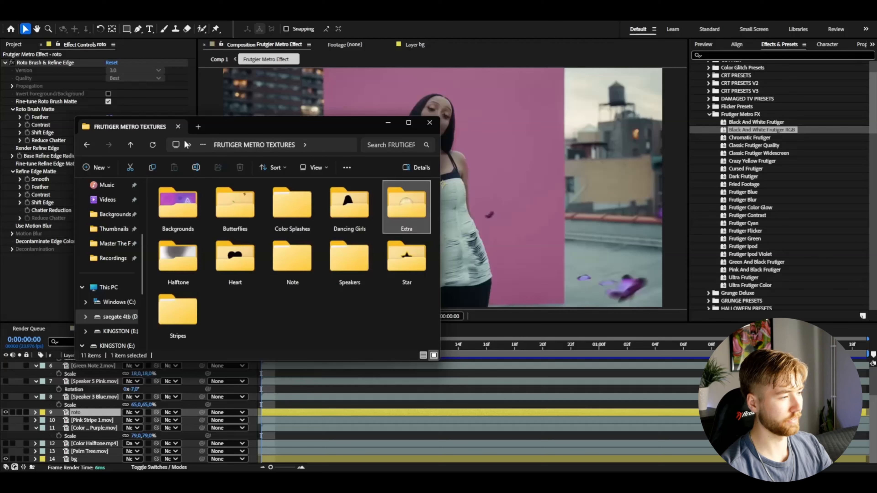
{"action": "double_click", "coordinate": [179, 207]}
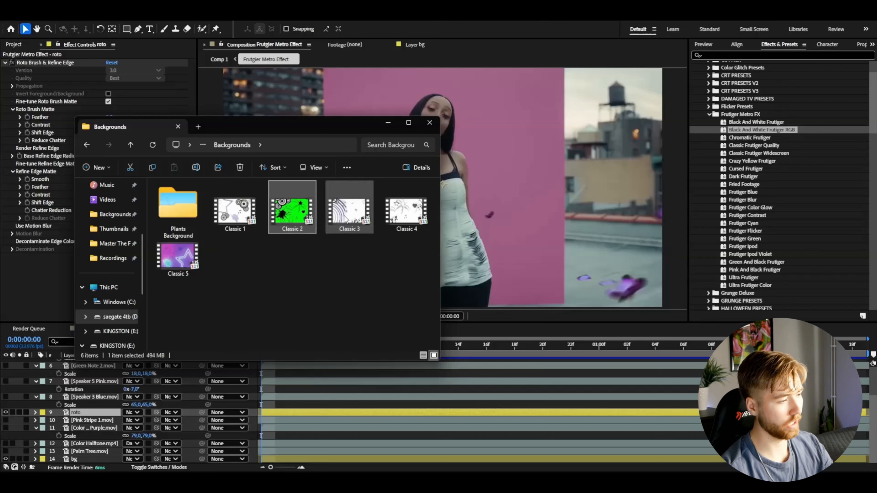
{"action": "left_click", "coordinate": [405, 211]}
{"action": "left_click", "coordinate": [246, 282]}
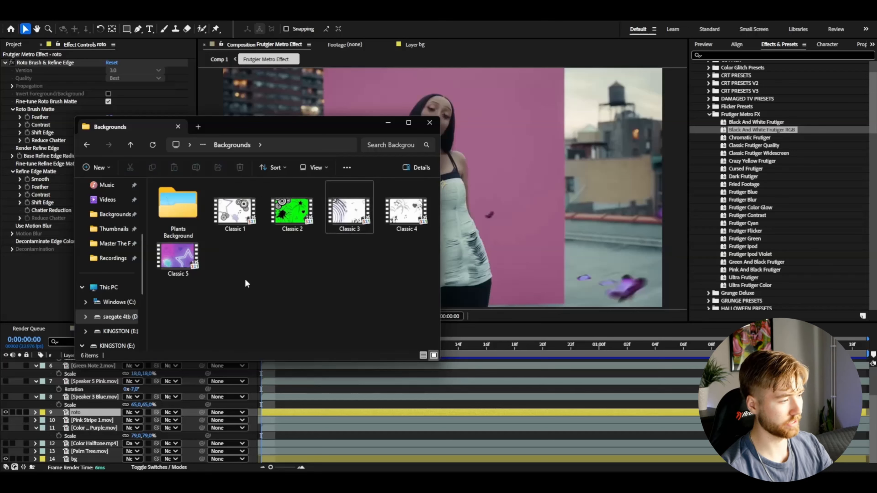
{"action": "double_click", "coordinate": [178, 214]}
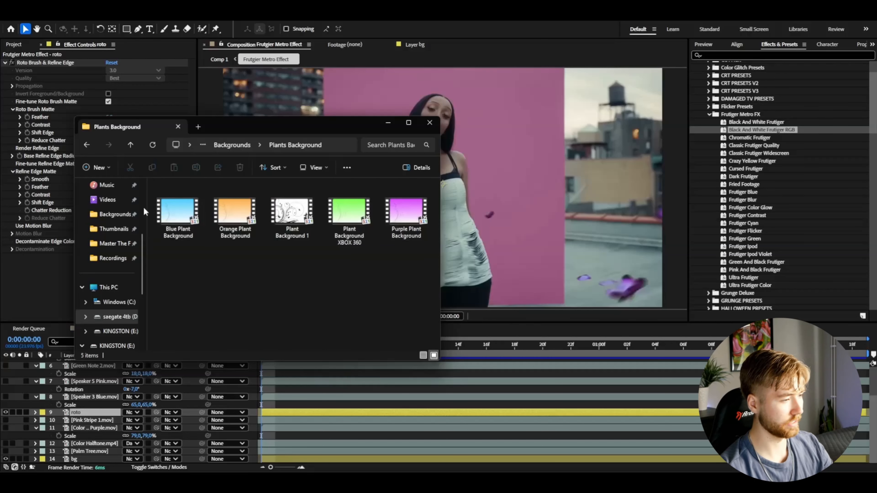
{"action": "left_click", "coordinate": [86, 145]}
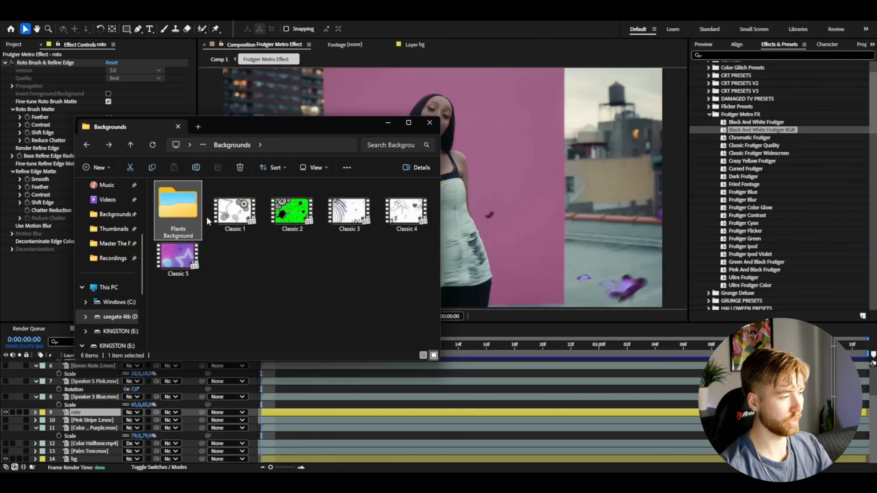
{"action": "left_click", "coordinate": [279, 229]}
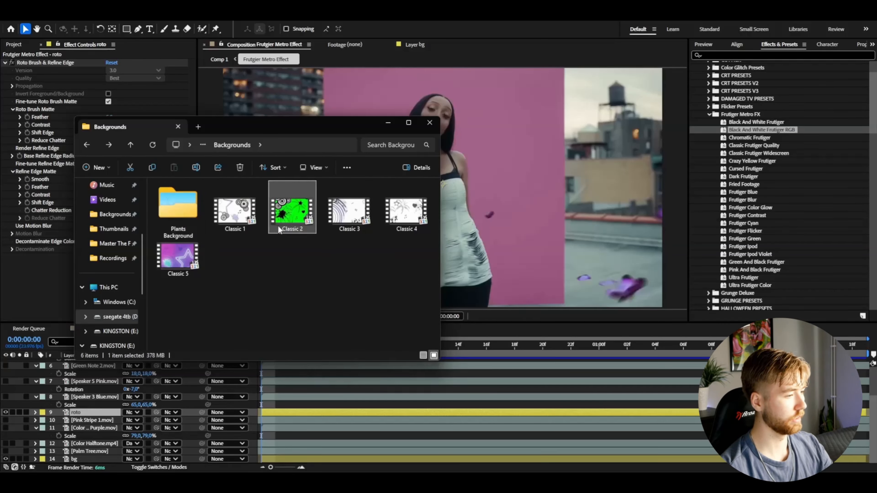
{"action": "left_click_drag", "start_coordinate": [286, 222], "coordinate": [291, 392]}
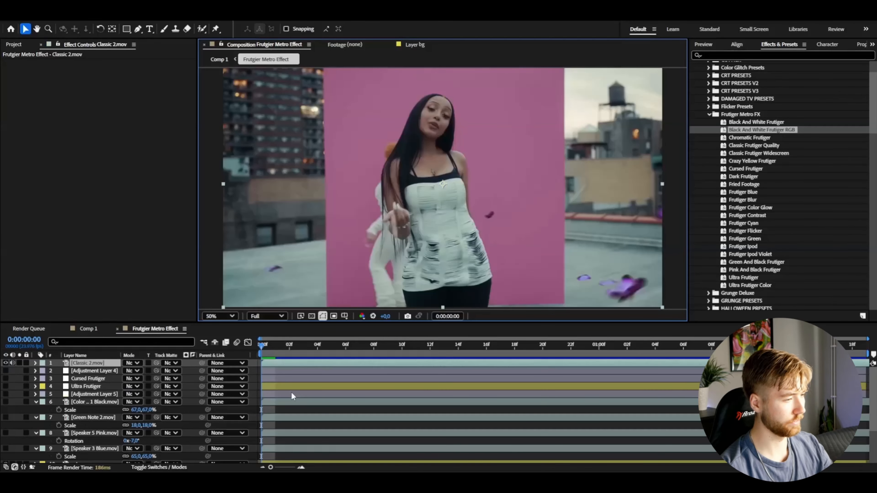